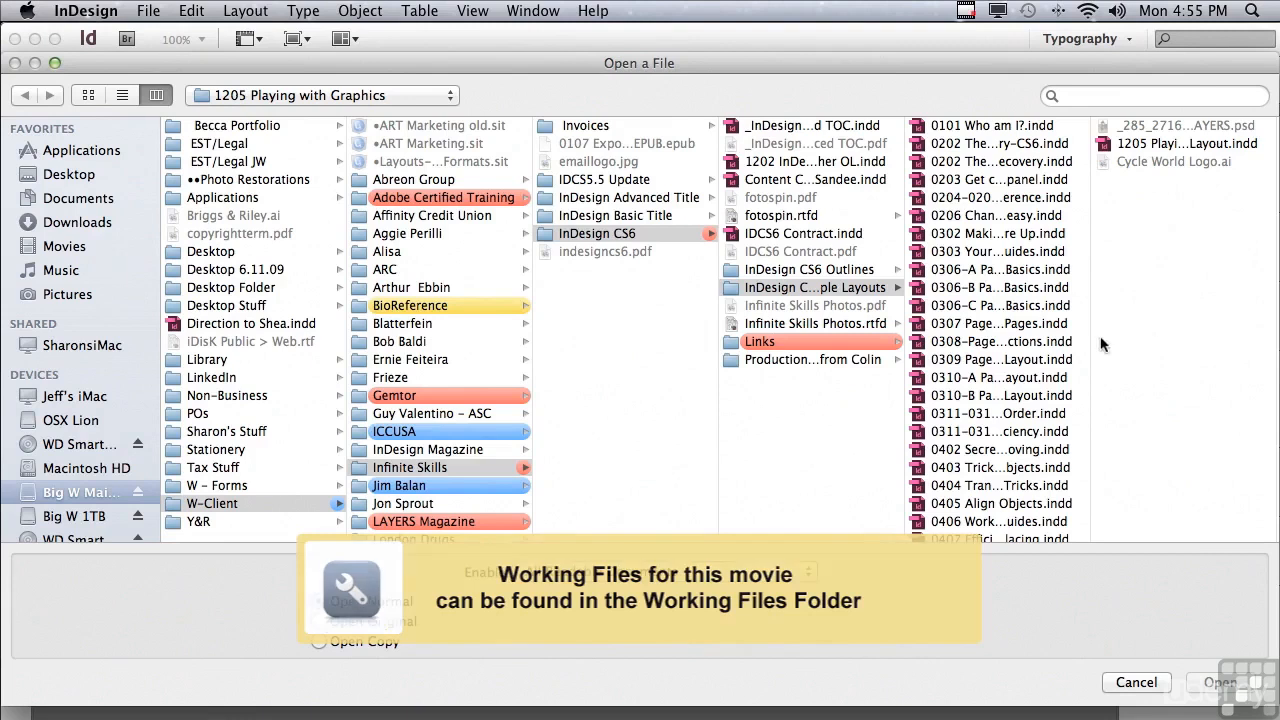
Open the document "1205 Playing with Graphics in a Layout.indd" from the 1205 Playing with Graphics folder.
drag(1091, 344, 1102, 344)
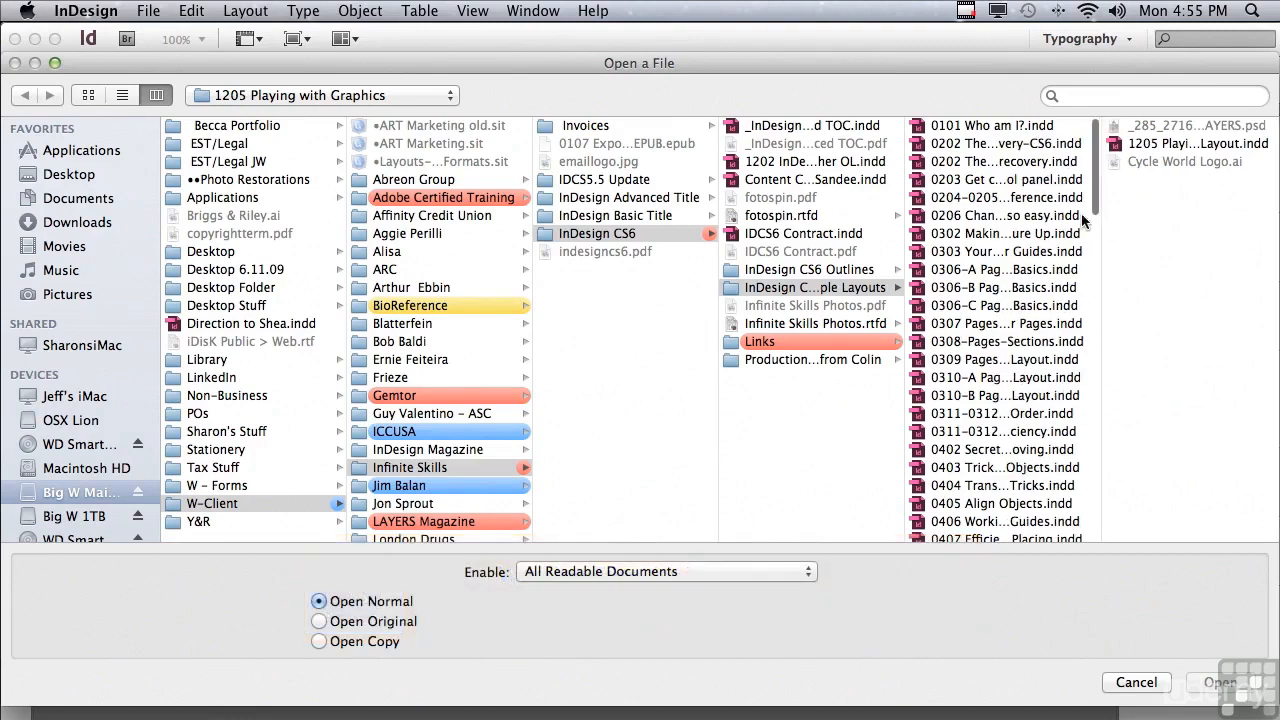
drag(1096, 205, 1101, 504)
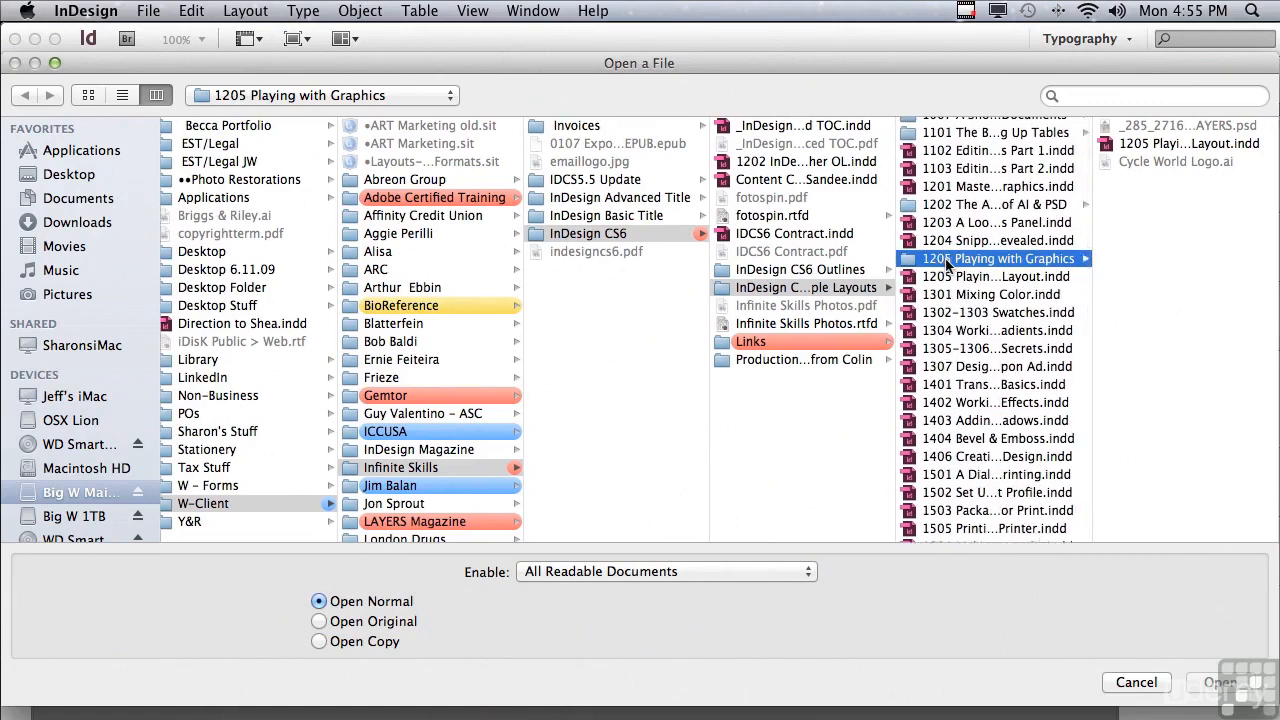
click(1135, 147)
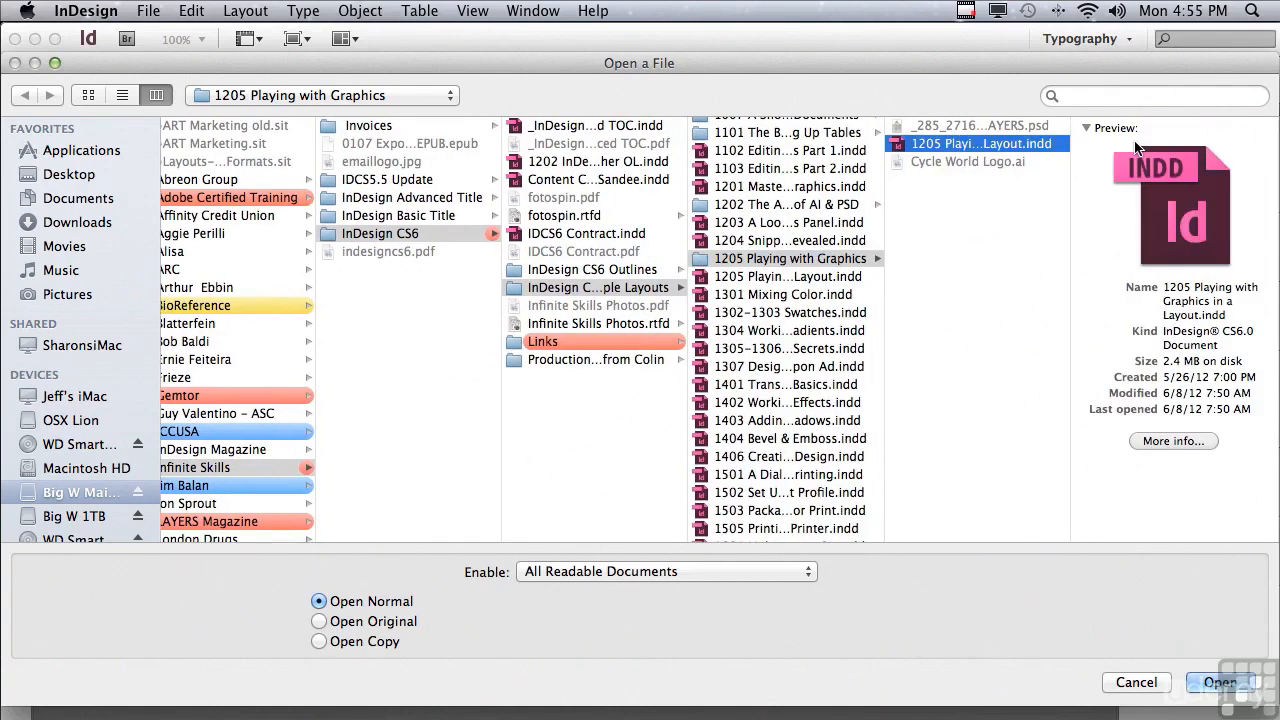
click(1212, 684)
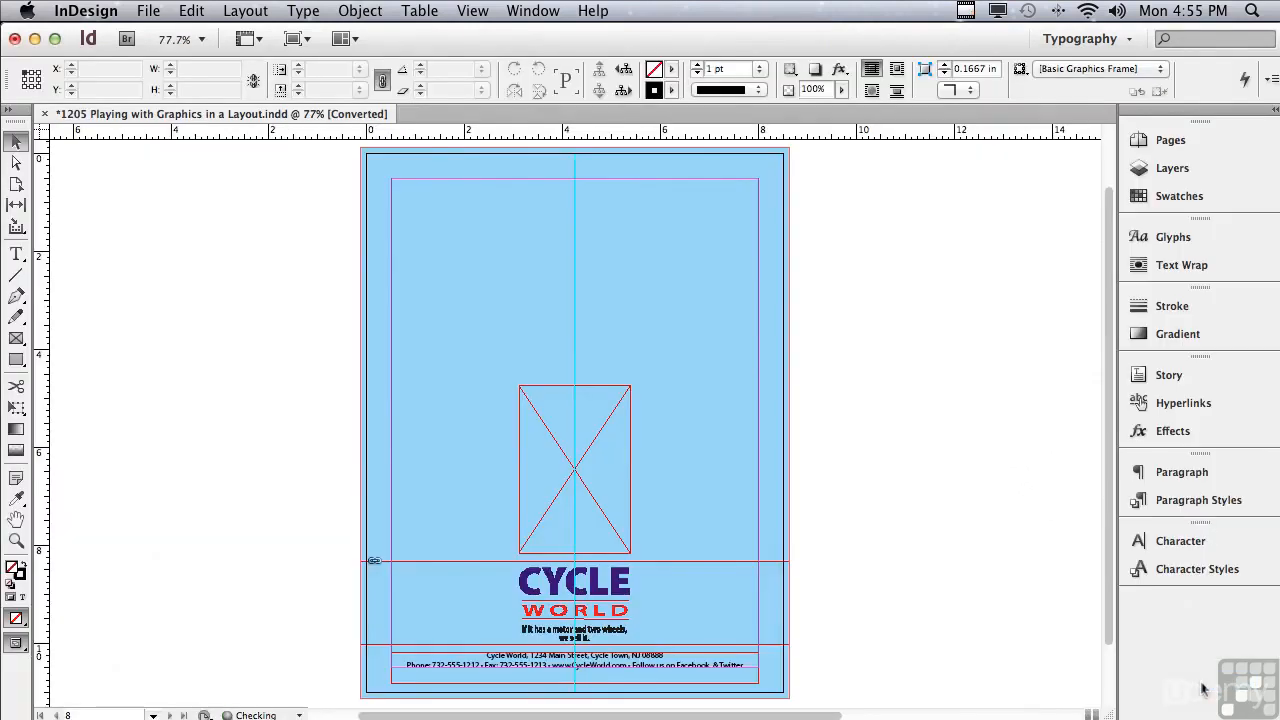
Set the document's display performance to High Quality Display.
click(473, 11)
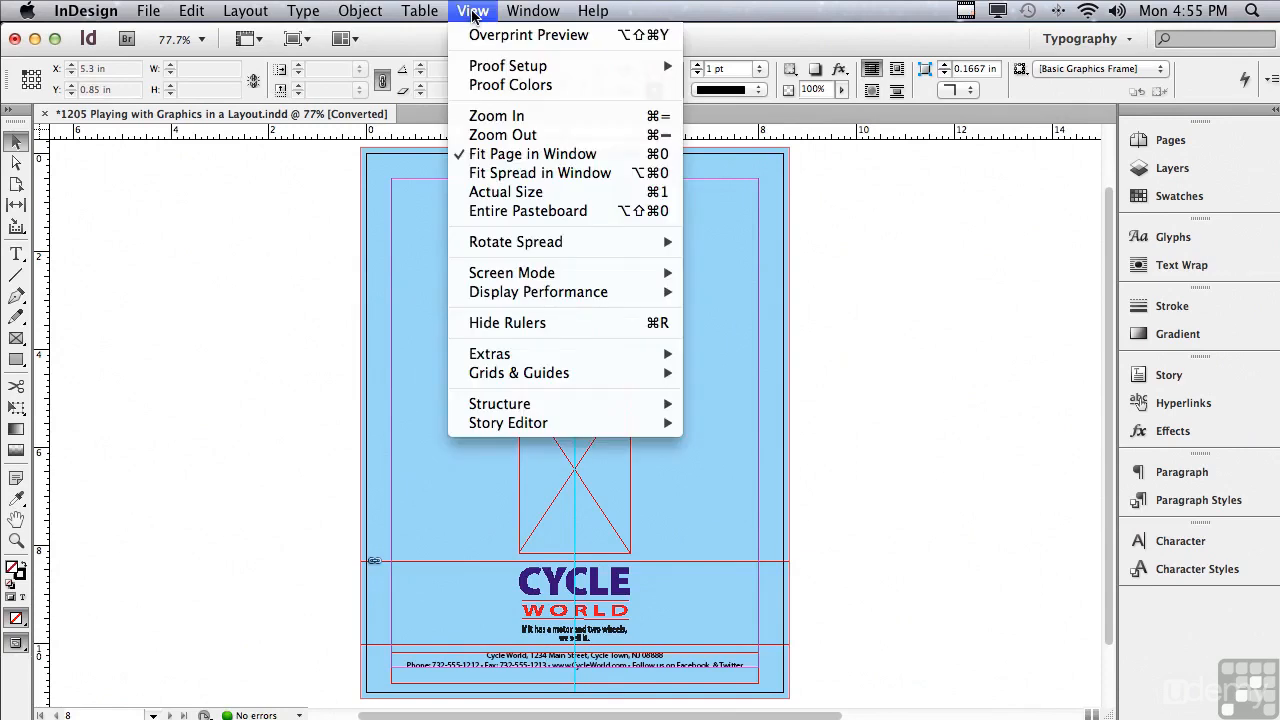
mouse_move(484, 299)
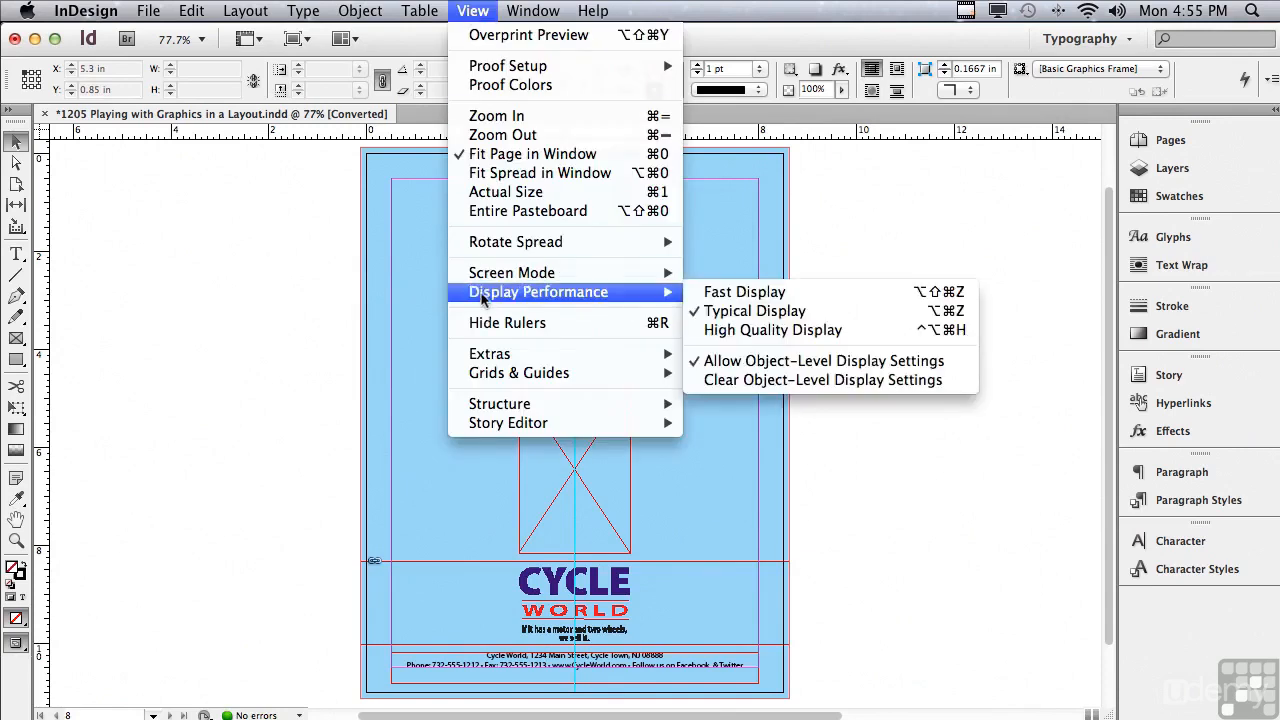
click(780, 330)
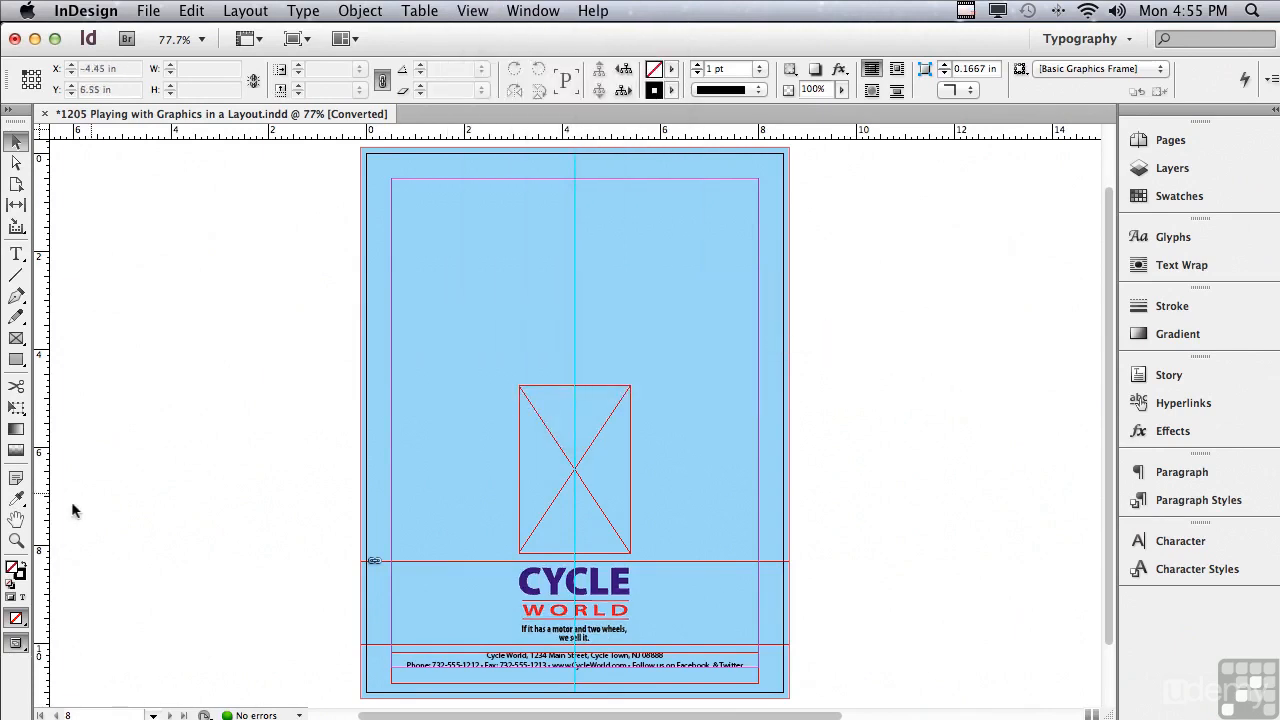
Set the frame fitting of the empty graphics frame above the Cycle World logo to Fit Content Proportionally.
click(16, 541)
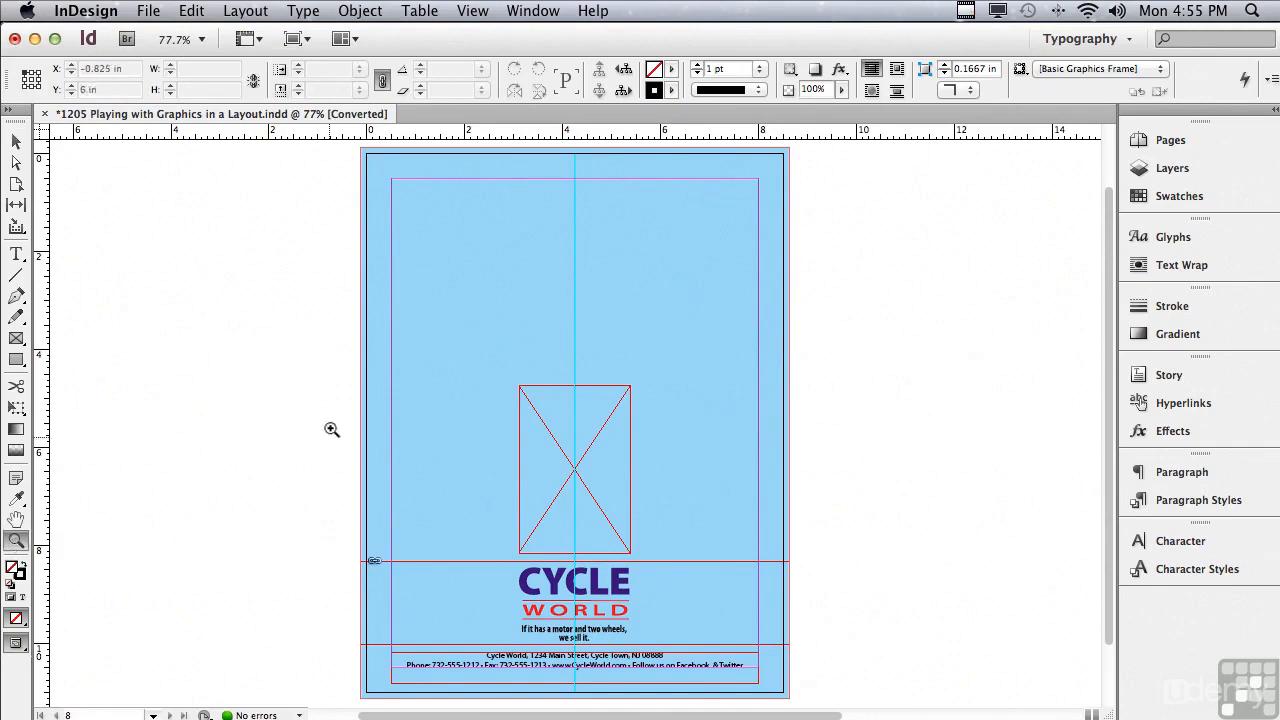
drag(356, 425, 800, 631)
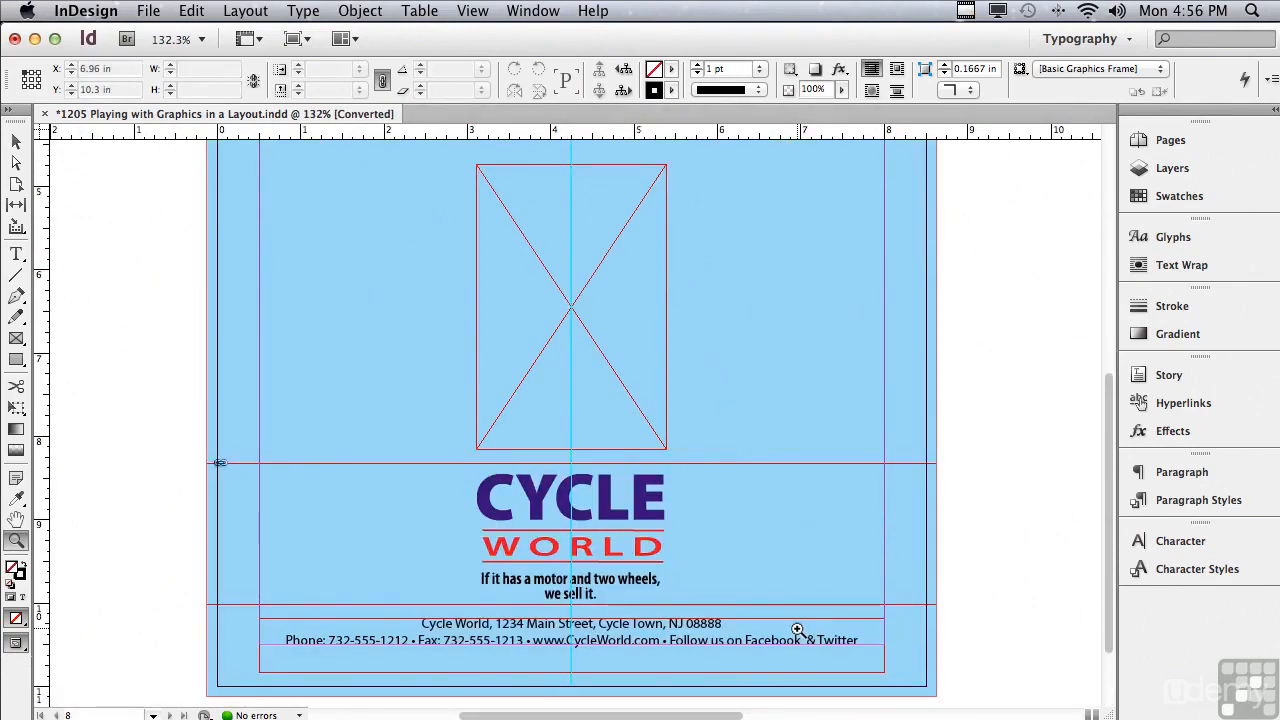
click(16, 141)
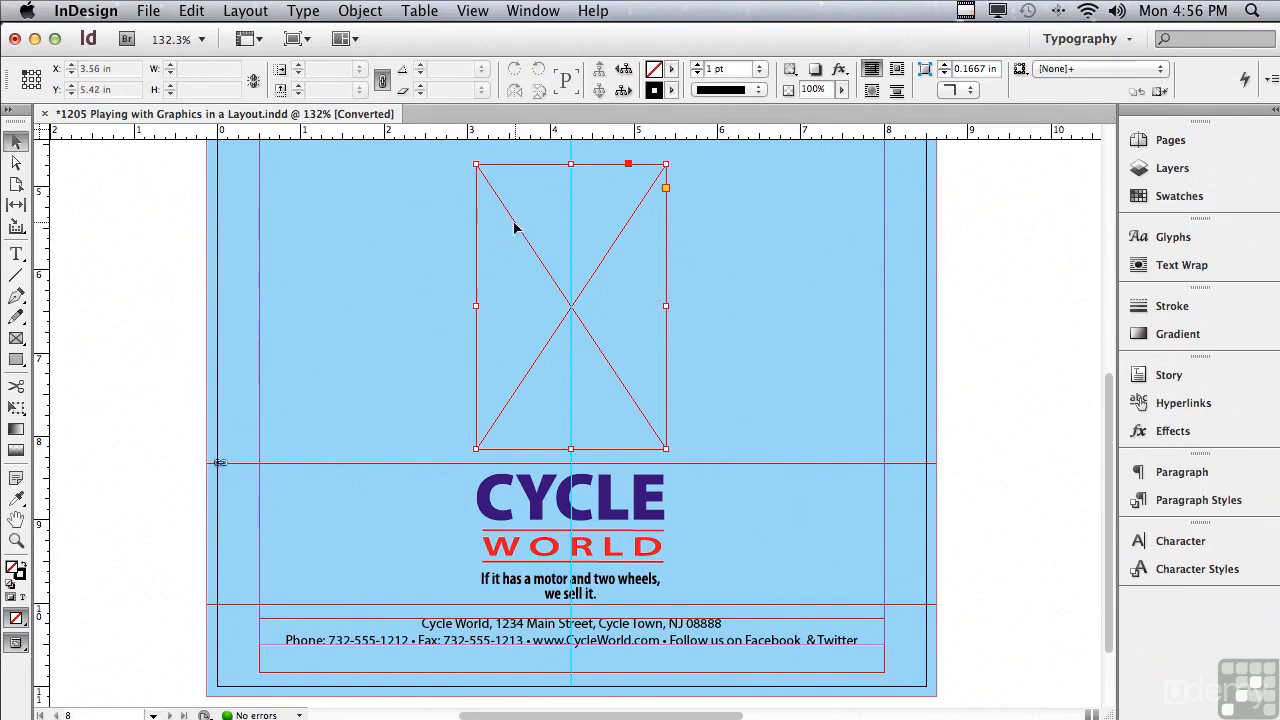
click(532, 289)
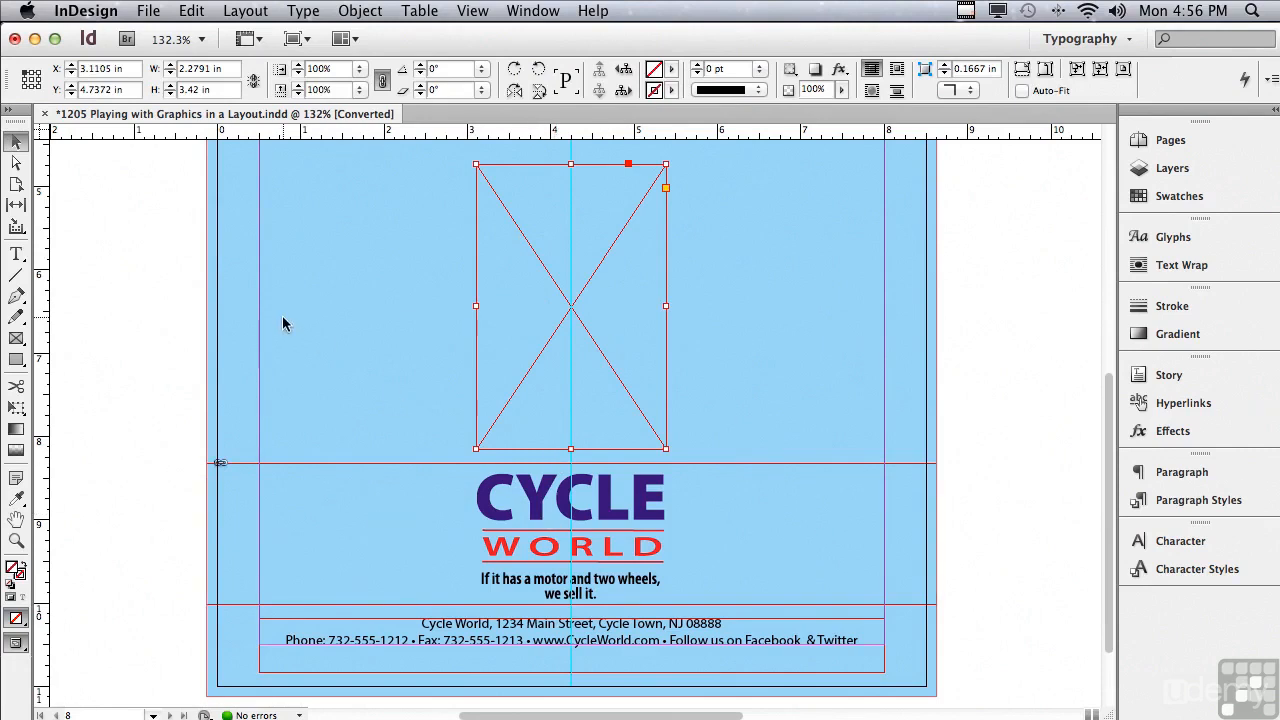
click(375, 13)
mouse_move(396, 330)
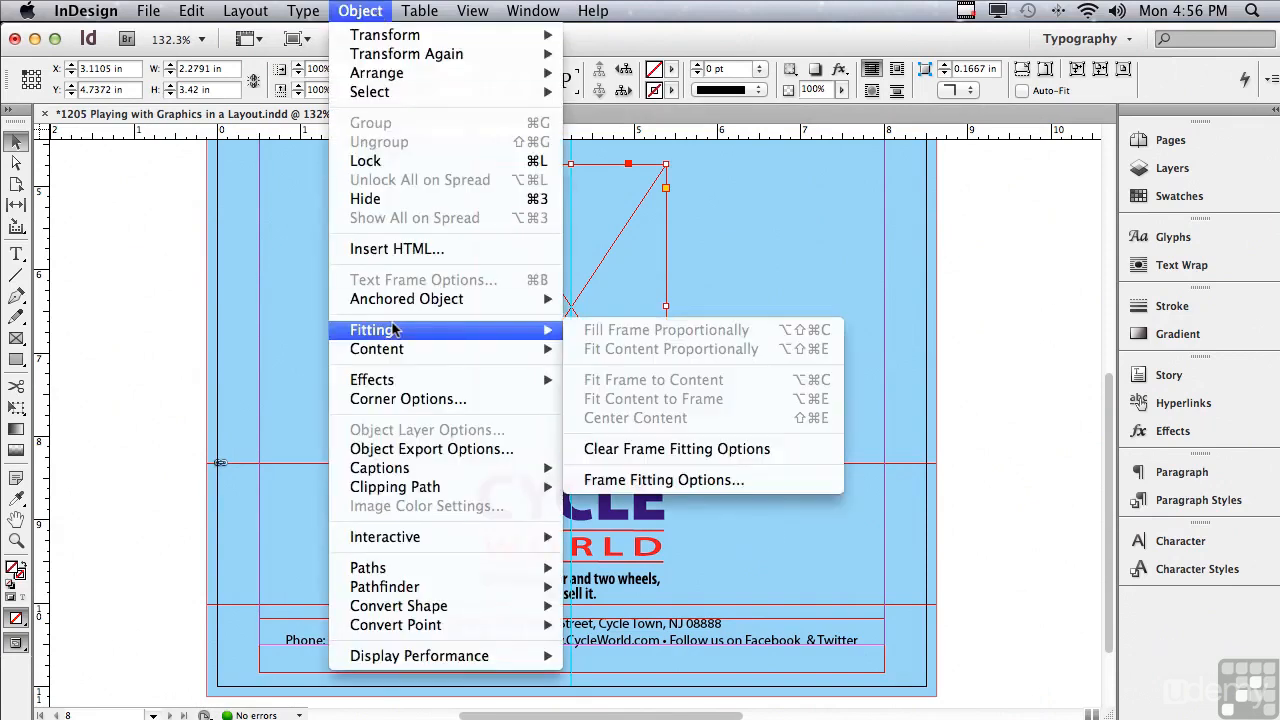
click(609, 481)
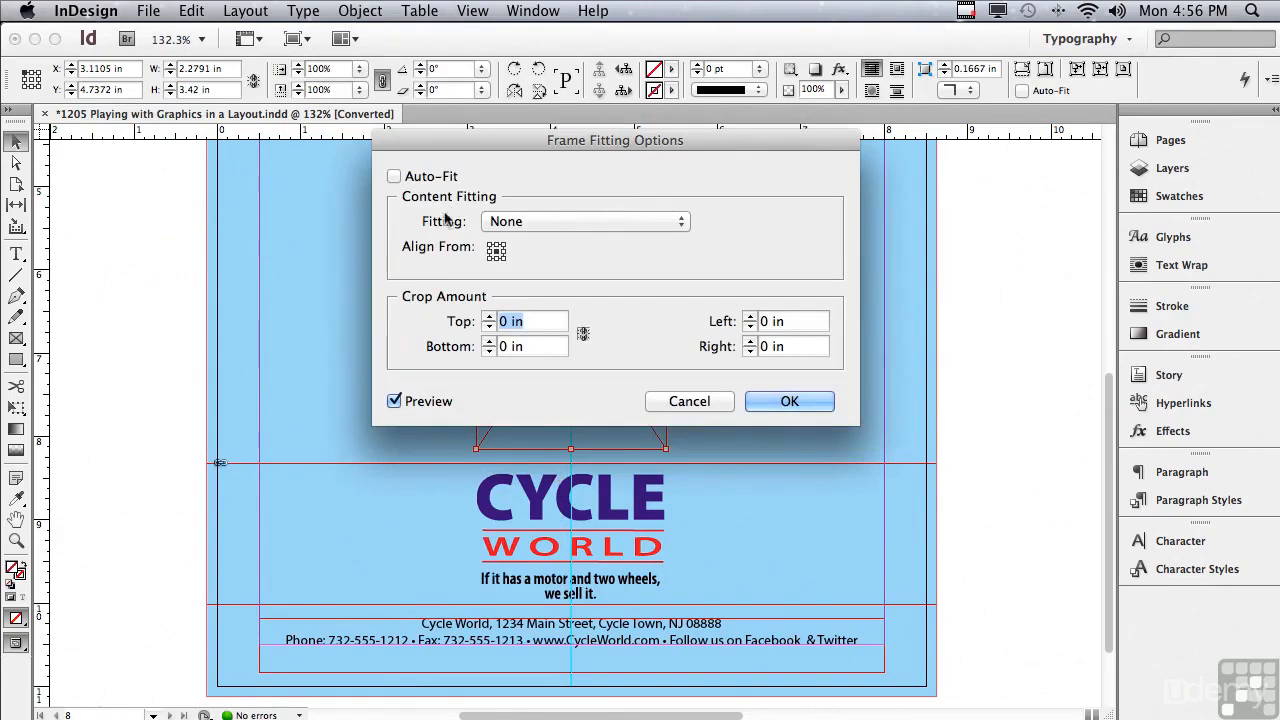
click(511, 222)
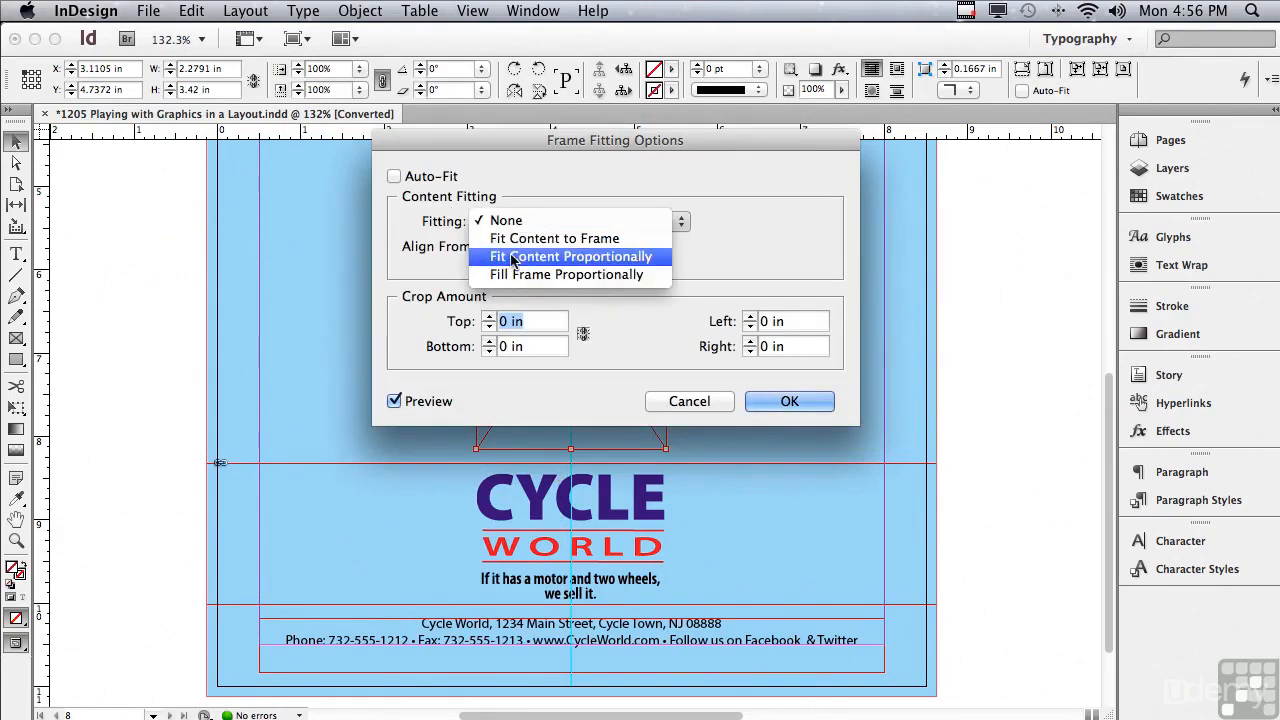
click(513, 257)
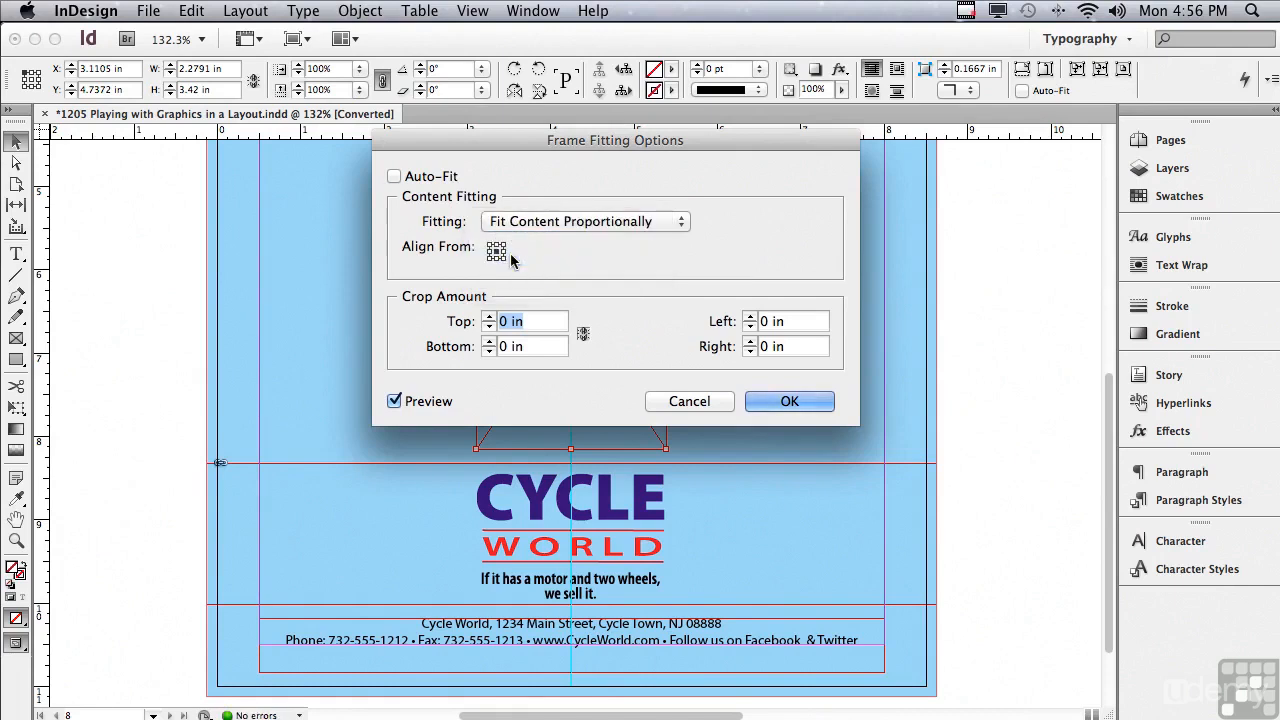
click(808, 398)
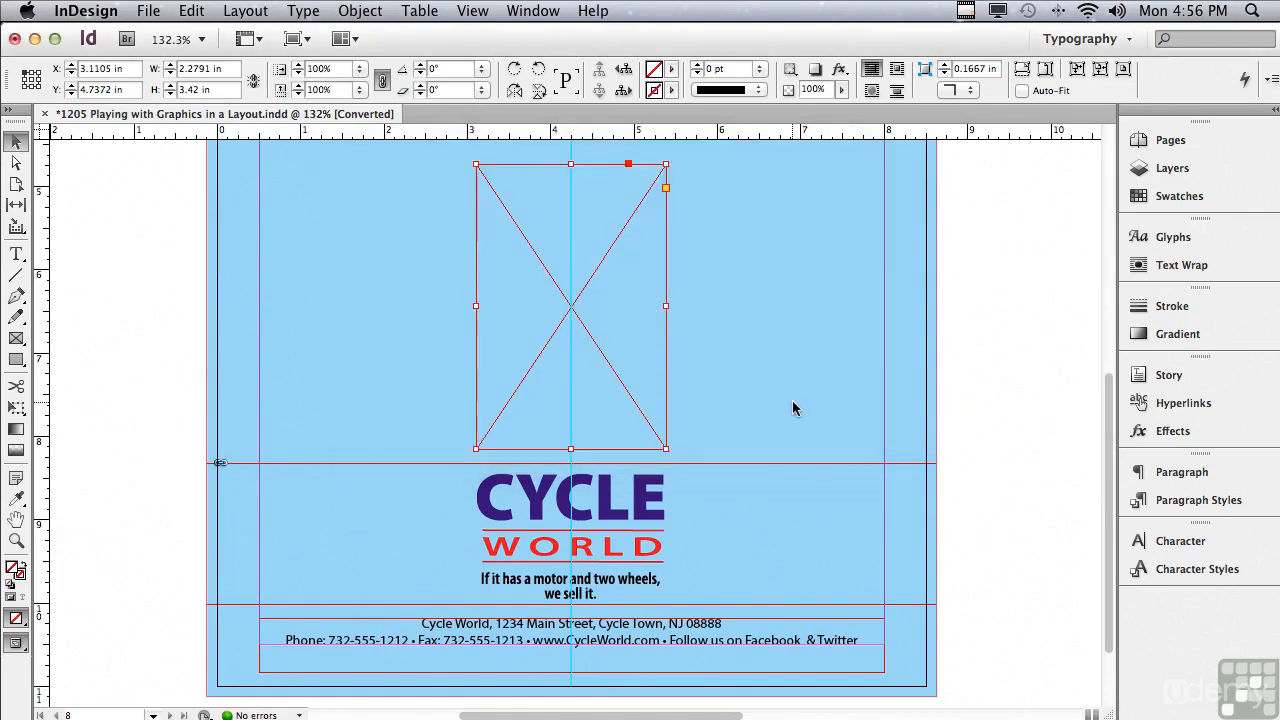
Place the image _285_2716664-LAYERS.psd into the selected empty graphics frame.
click(148, 10)
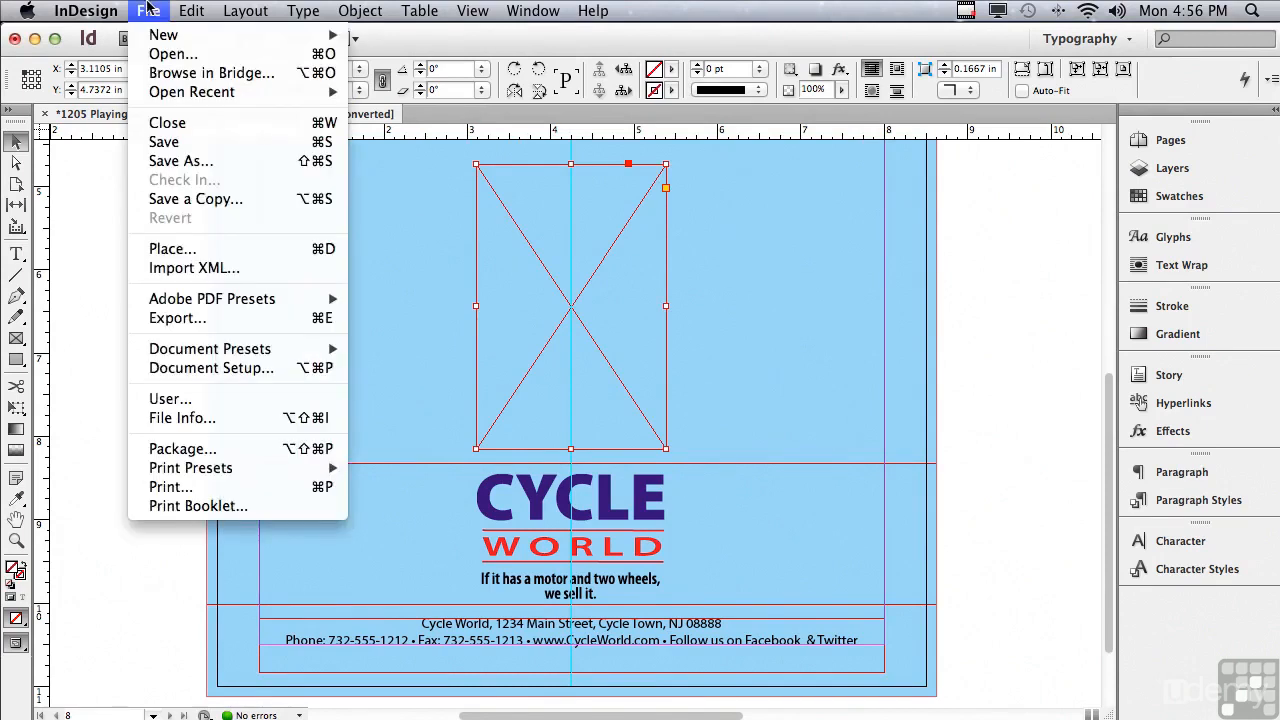
click(167, 250)
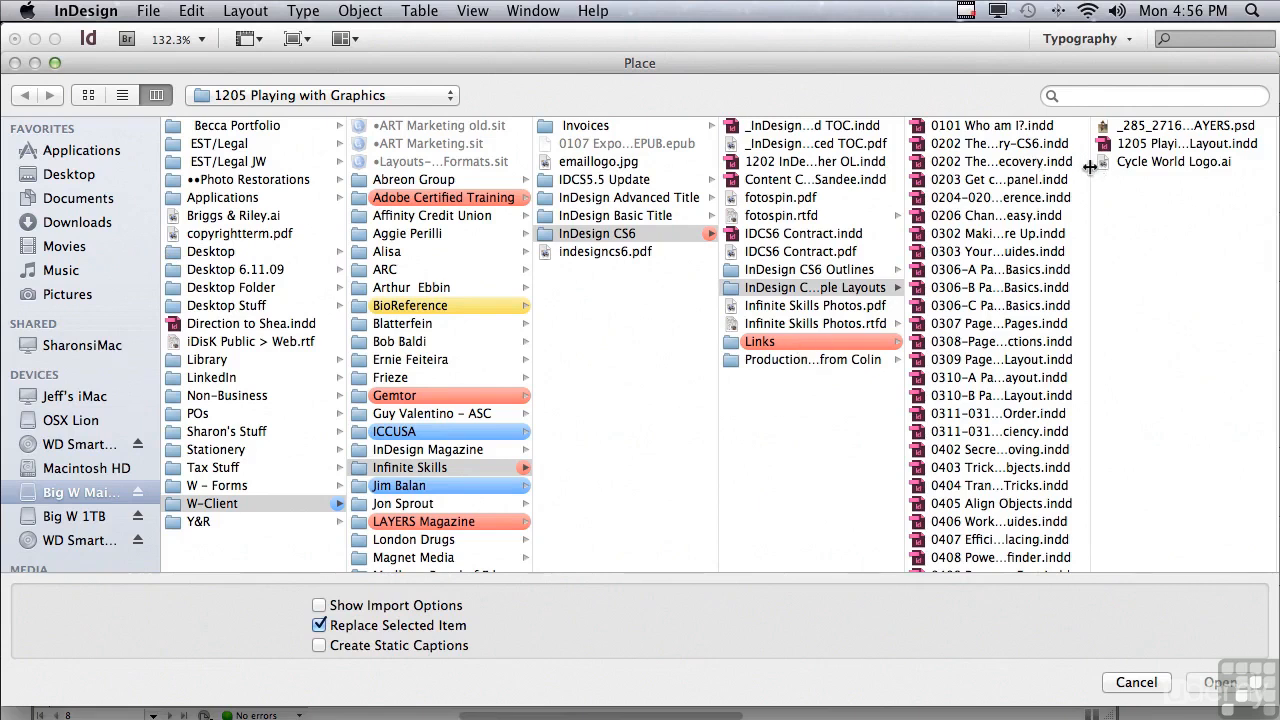
click(1118, 128)
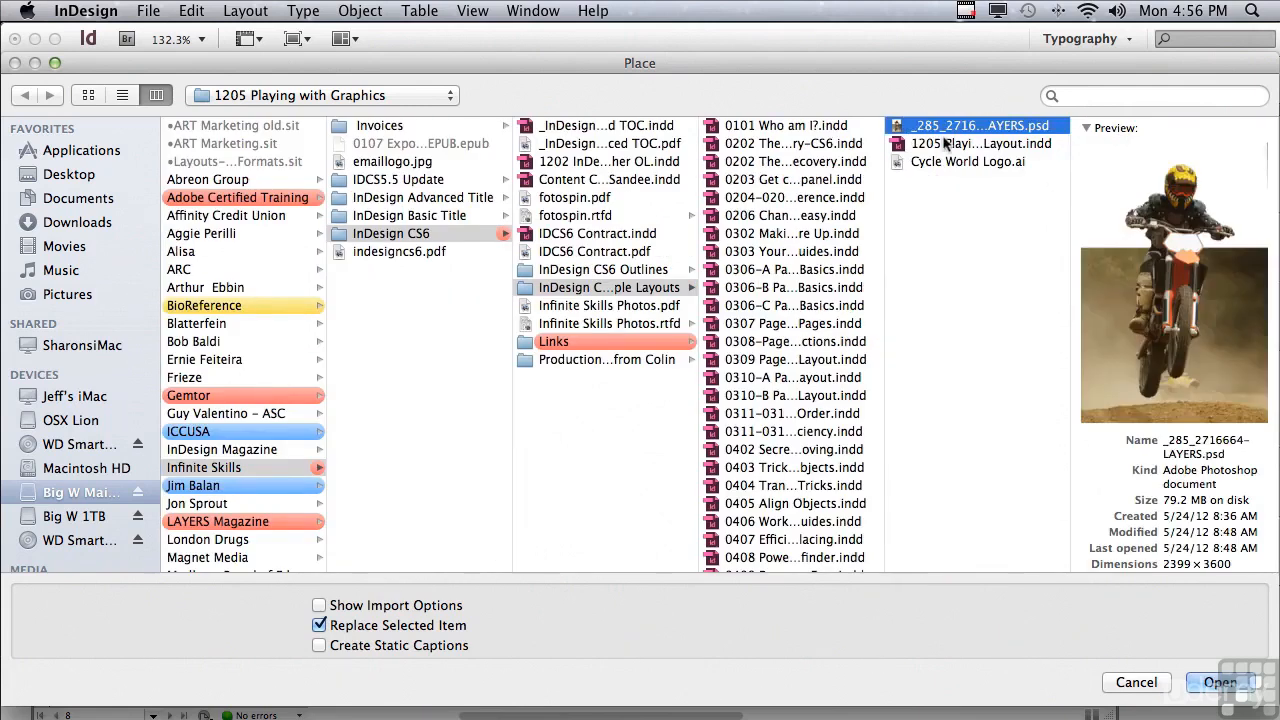
click(1222, 683)
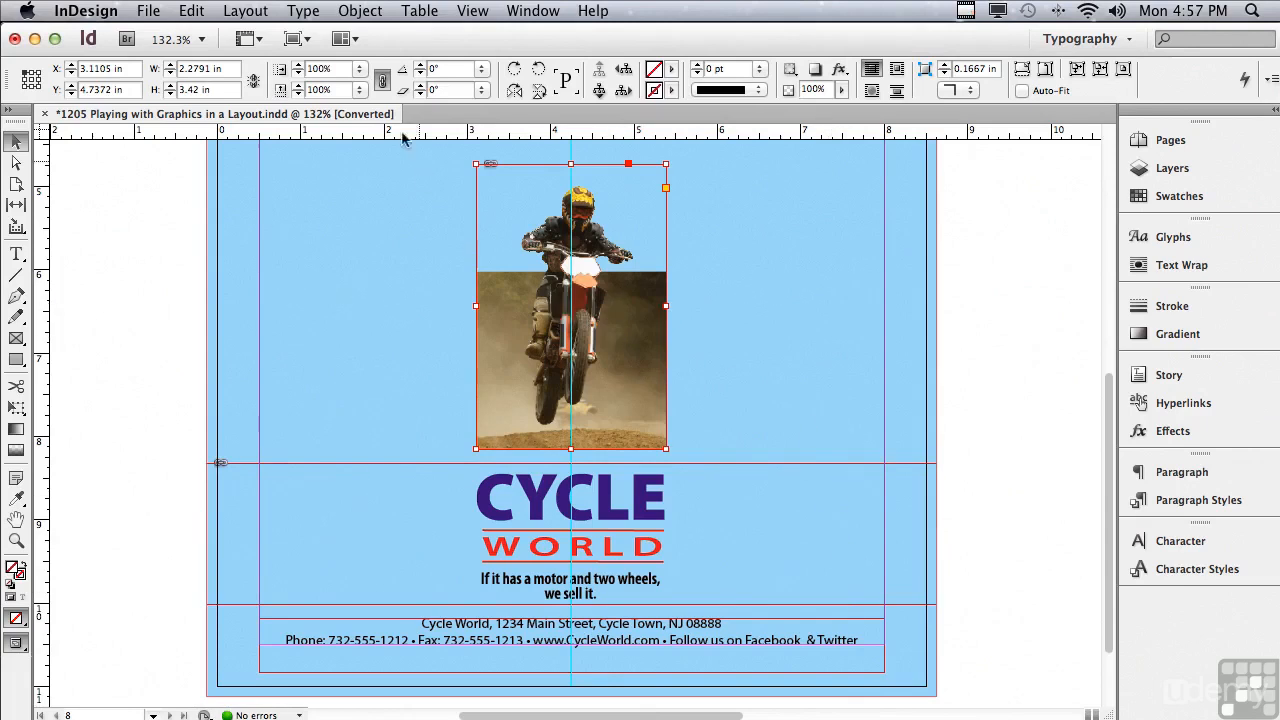
In the biker image's object layer options, choose the layer comp "Biker, Transparent Sky, & Hill".
click(361, 9)
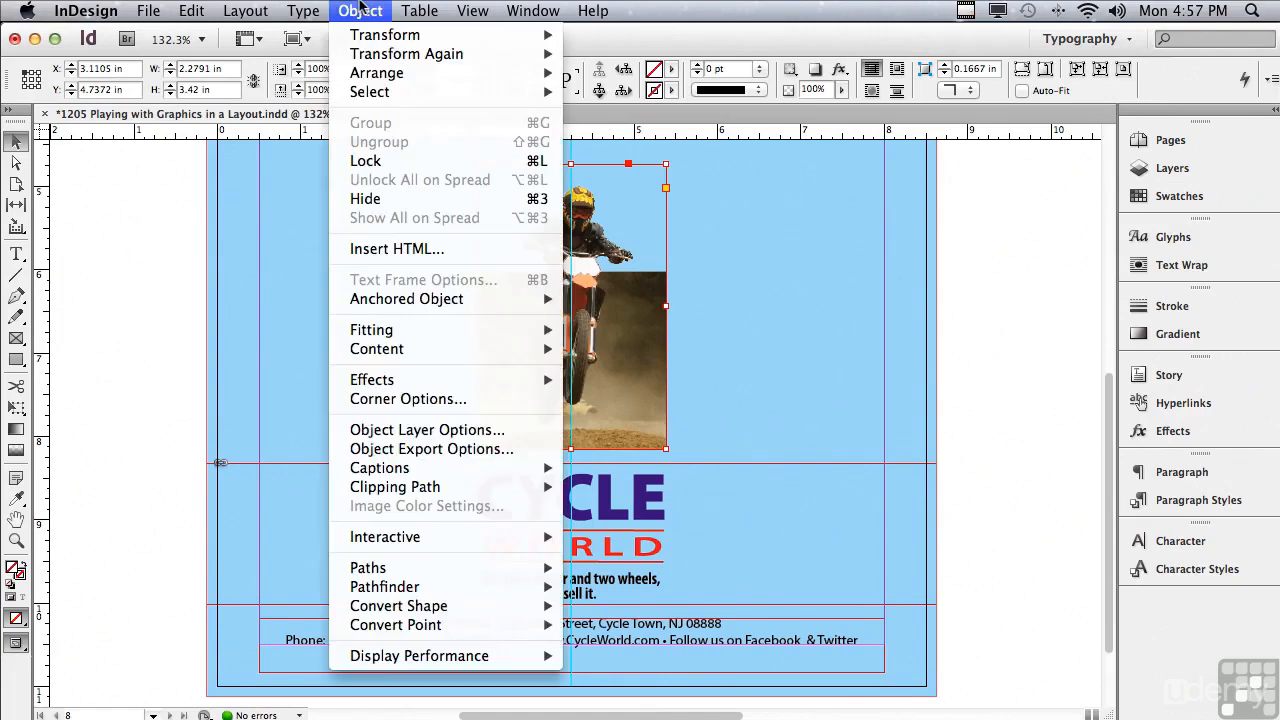
click(427, 432)
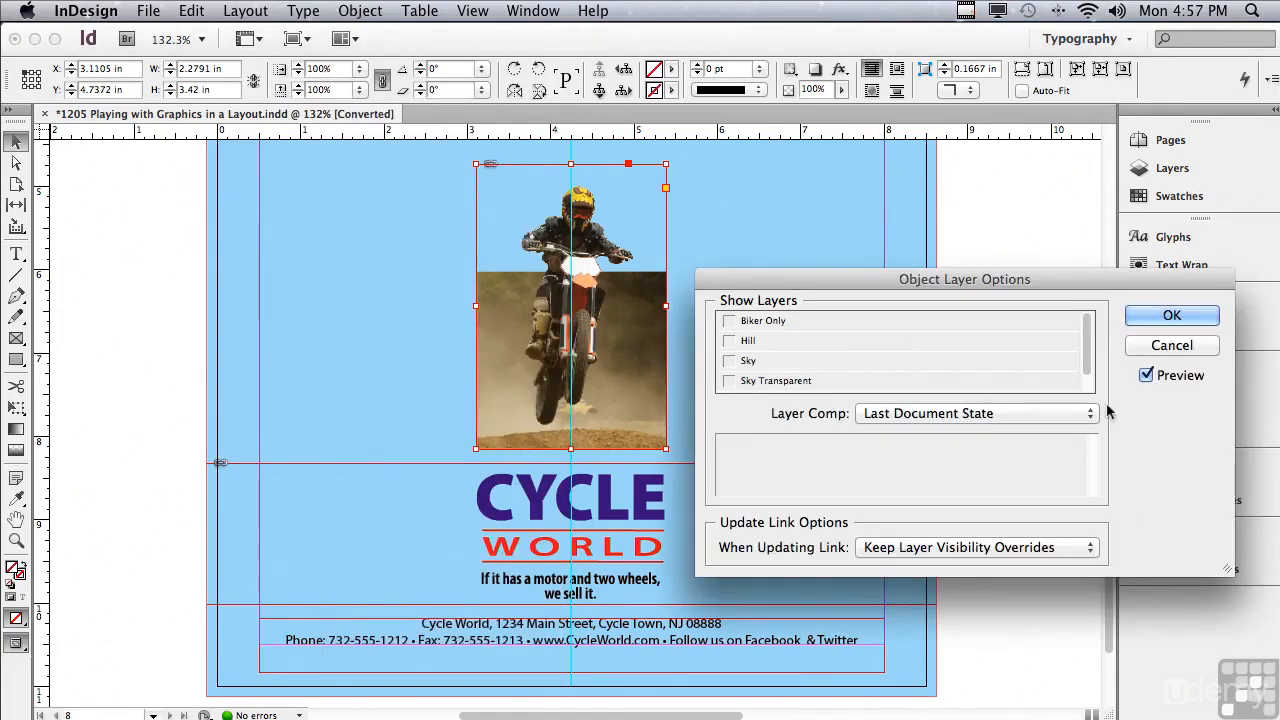
scroll(1089, 368, down, 1)
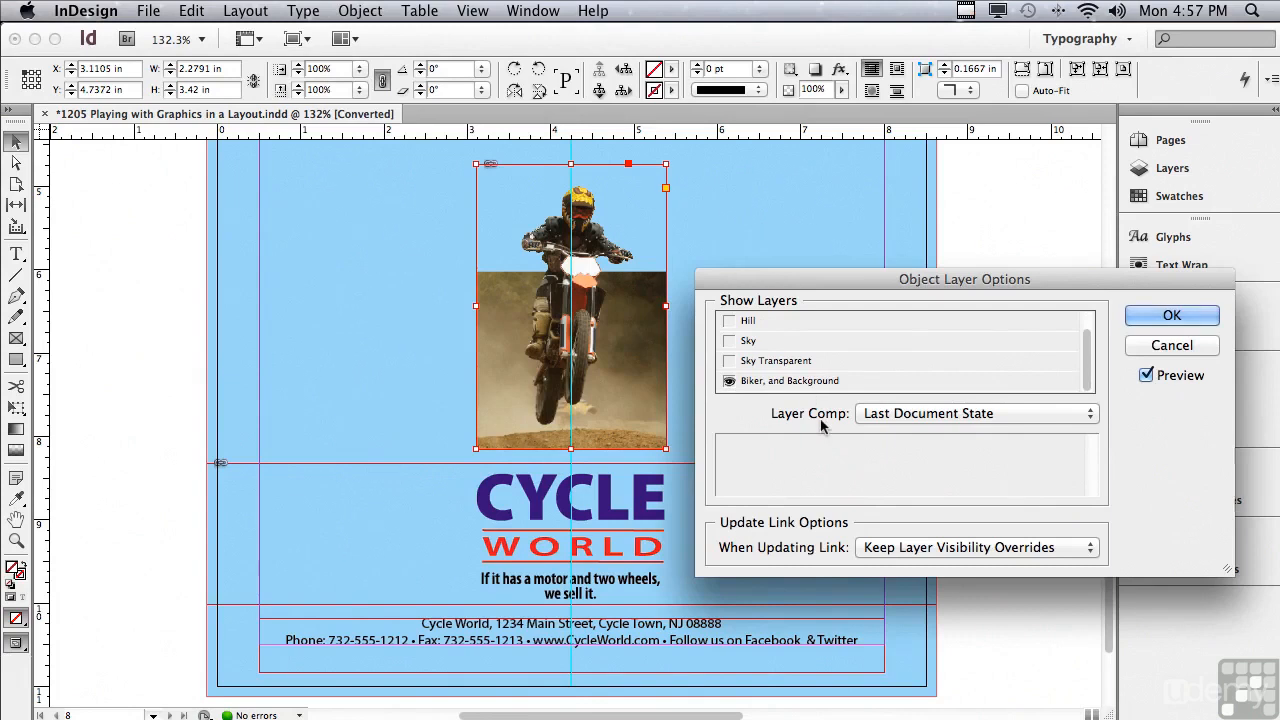
click(884, 413)
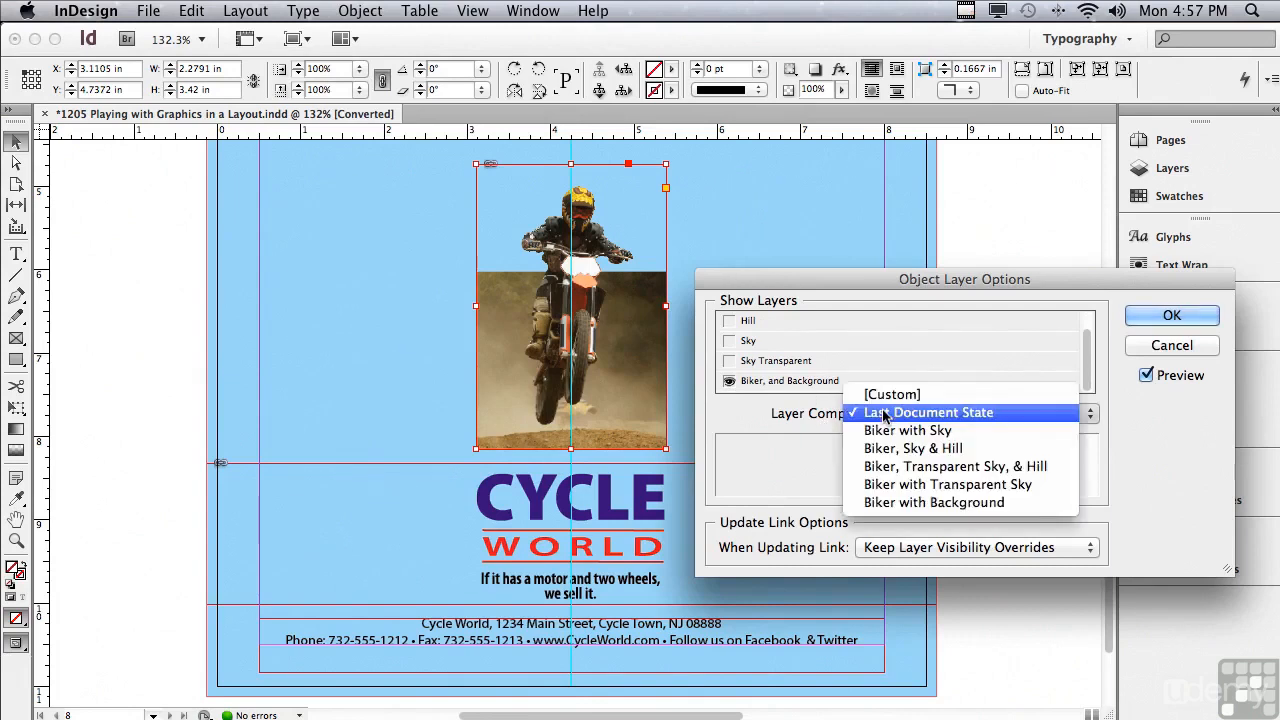
click(880, 476)
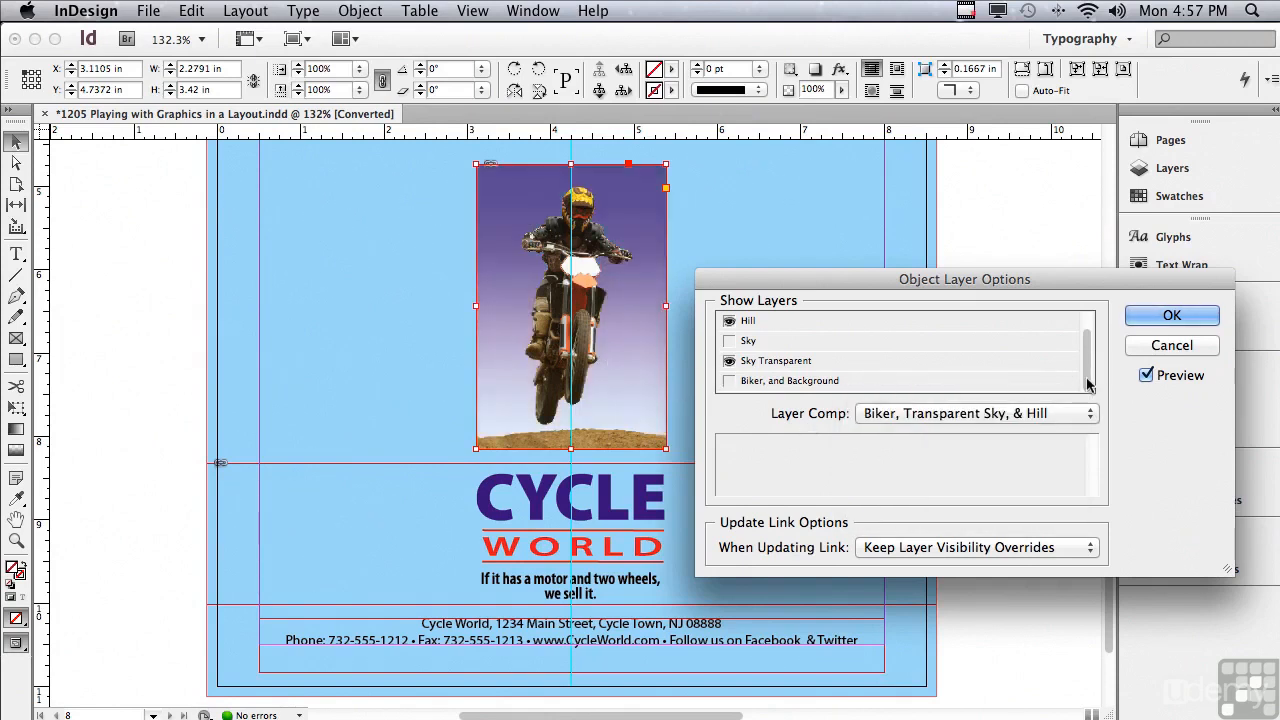
Hide the biker image's Sky Transparent layer, show its Sky layer instead, and apply the layer options.
drag(1087, 381, 1082, 332)
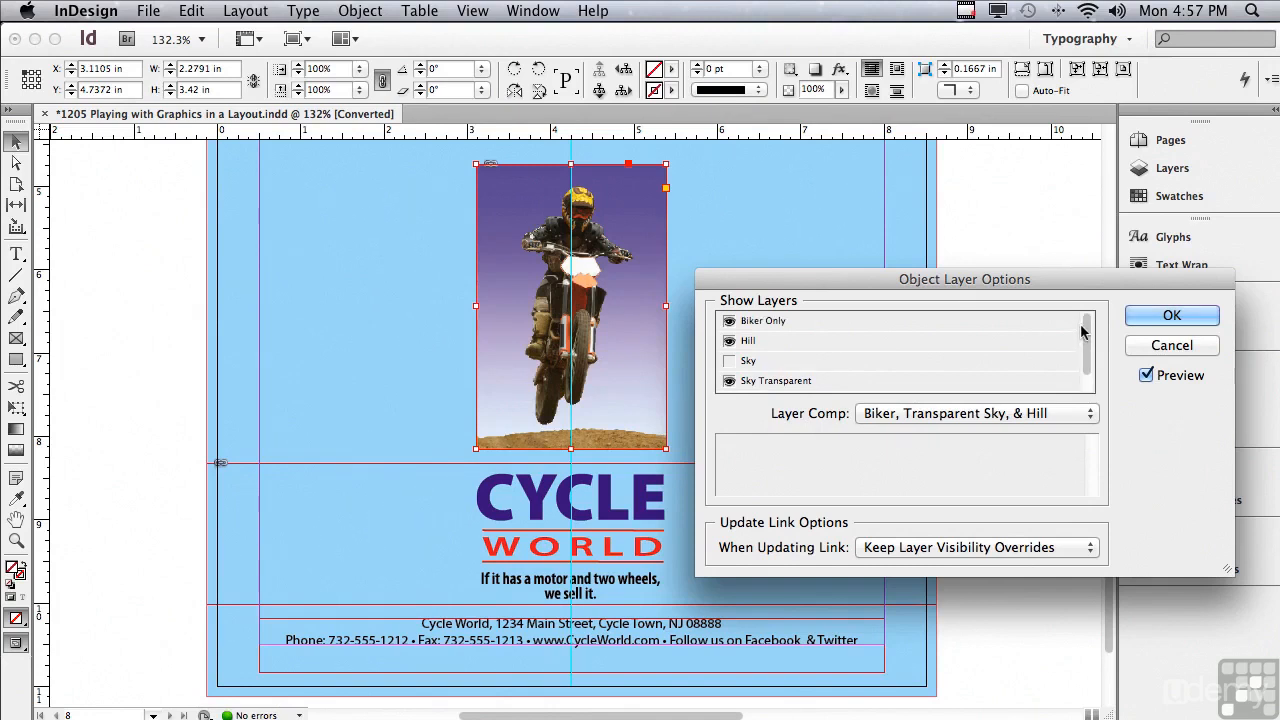
drag(1082, 336, 1085, 383)
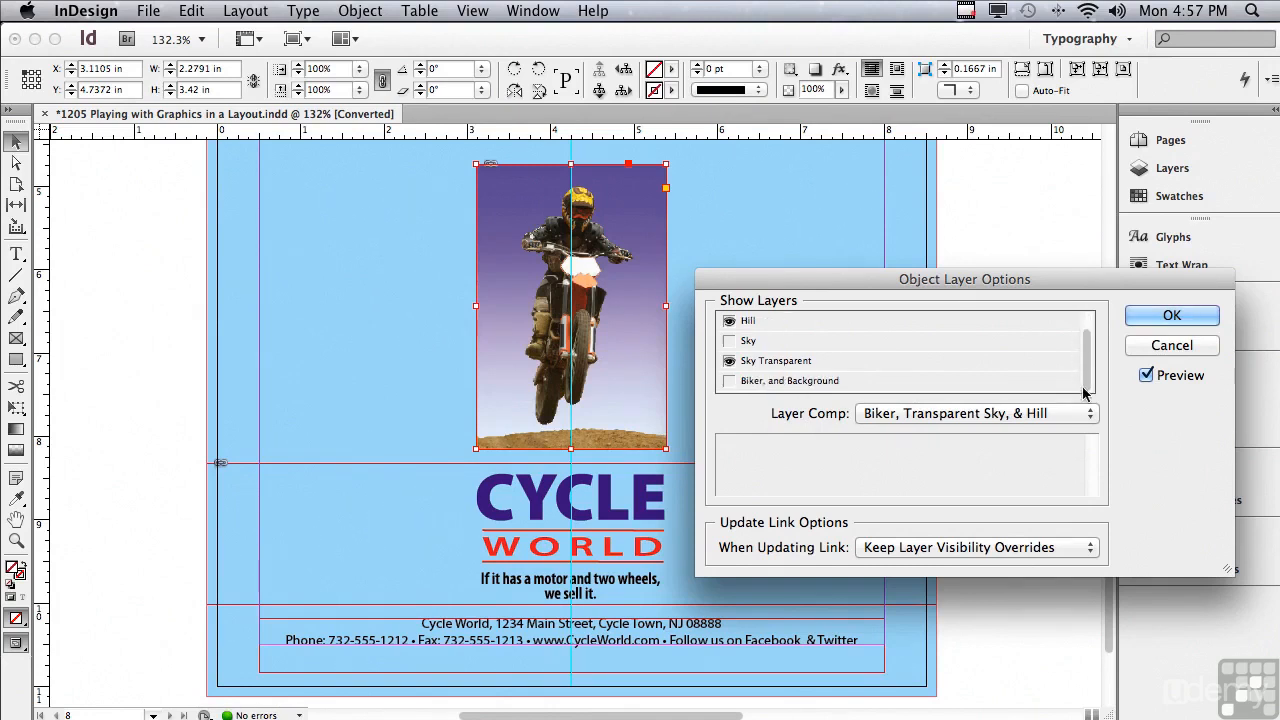
click(729, 362)
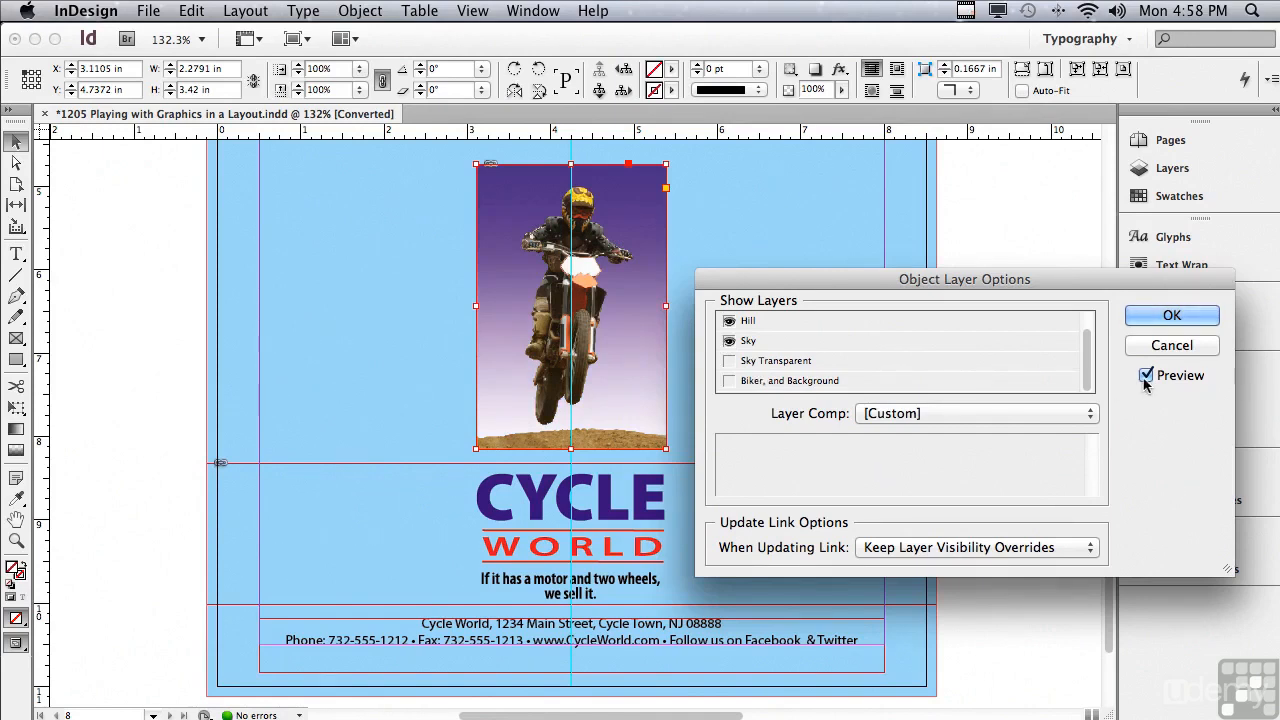
click(1170, 316)
Hide the Tag layer of the placed Cycle World logo through its object layer options.
click(386, 531)
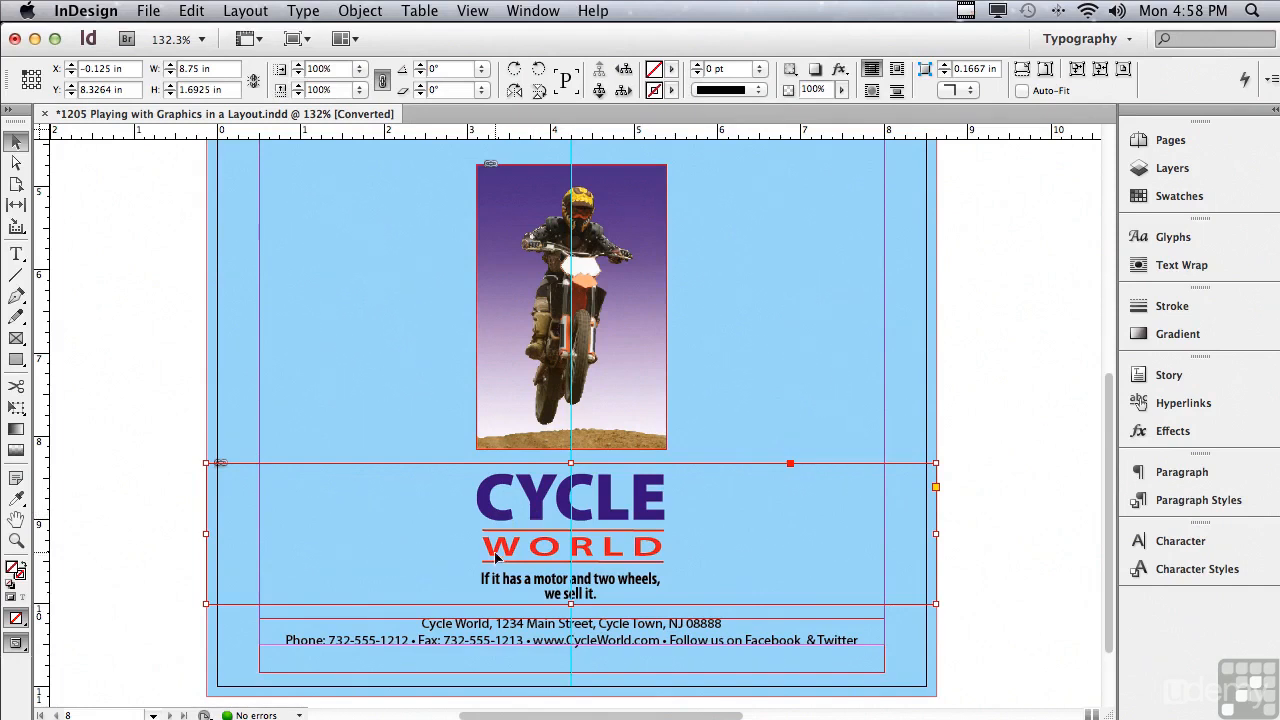
click(362, 12)
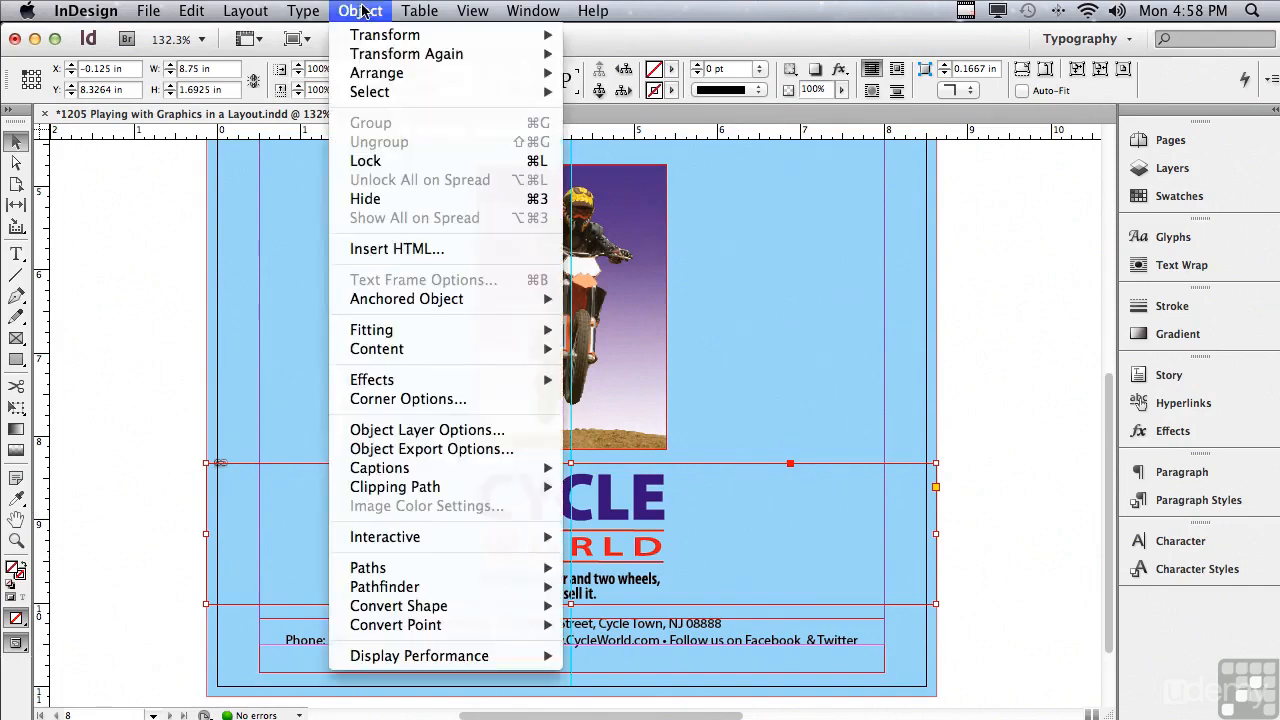
click(390, 432)
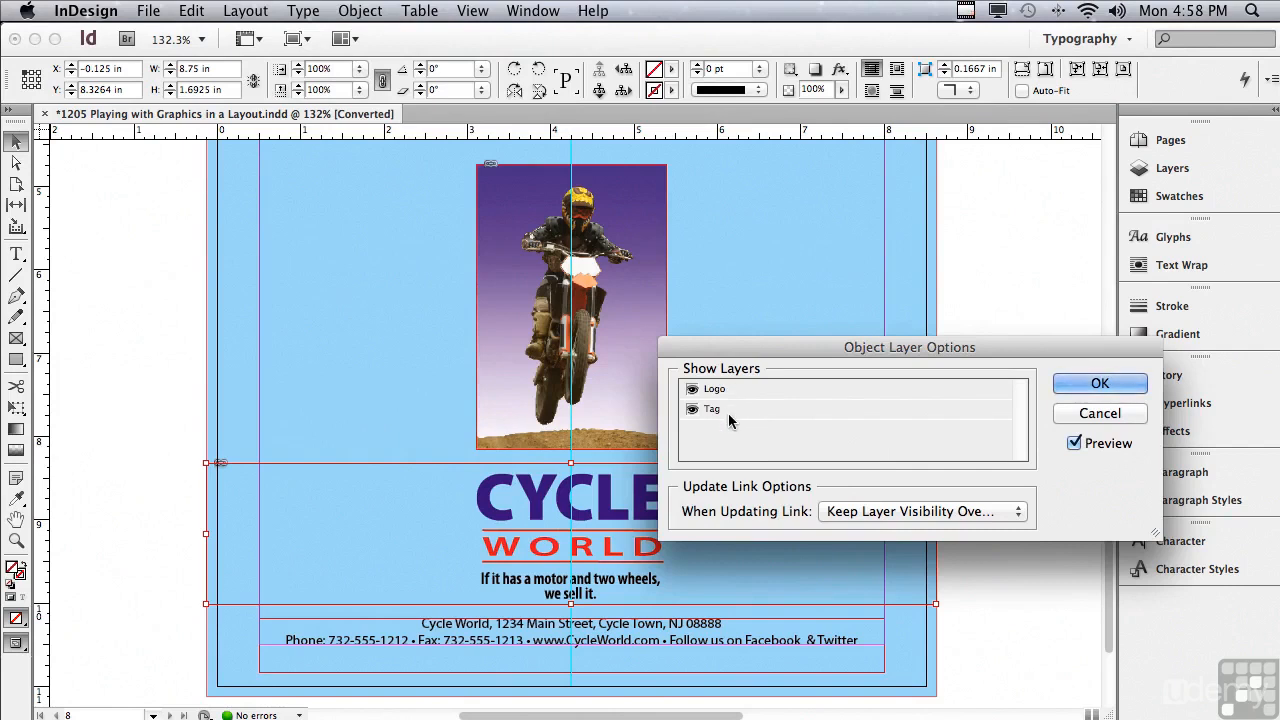
click(693, 410)
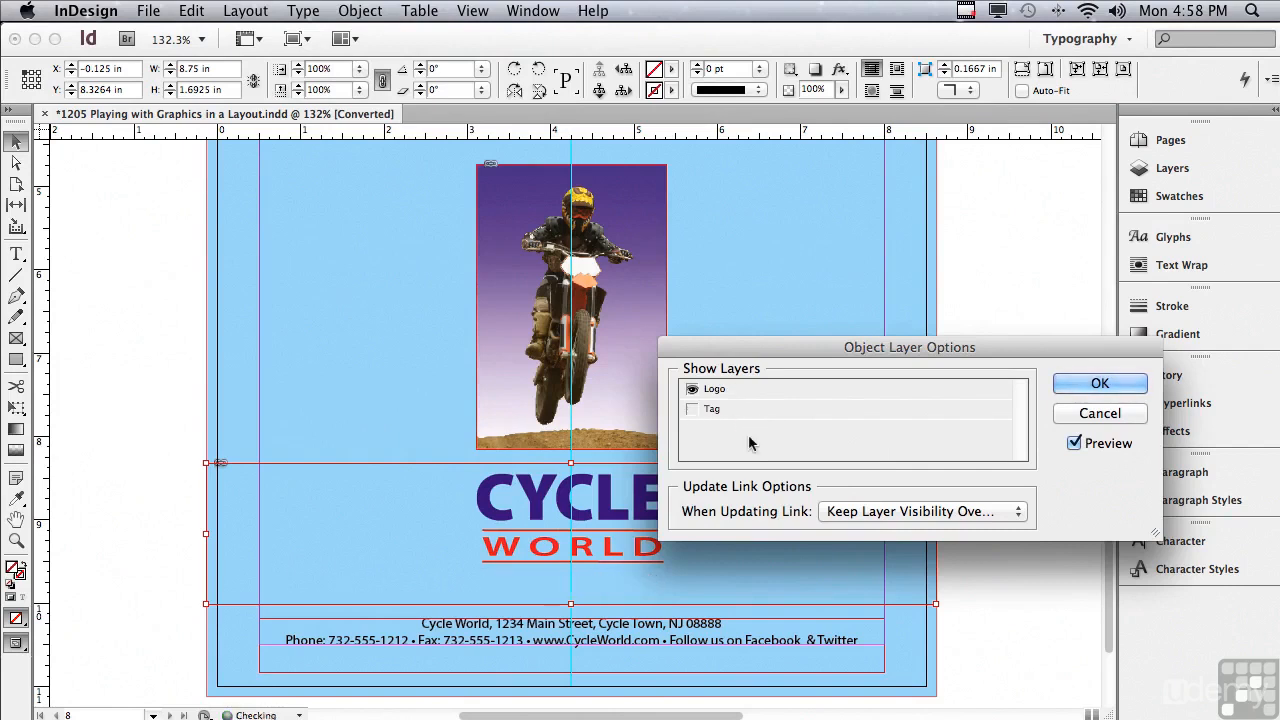
click(1096, 383)
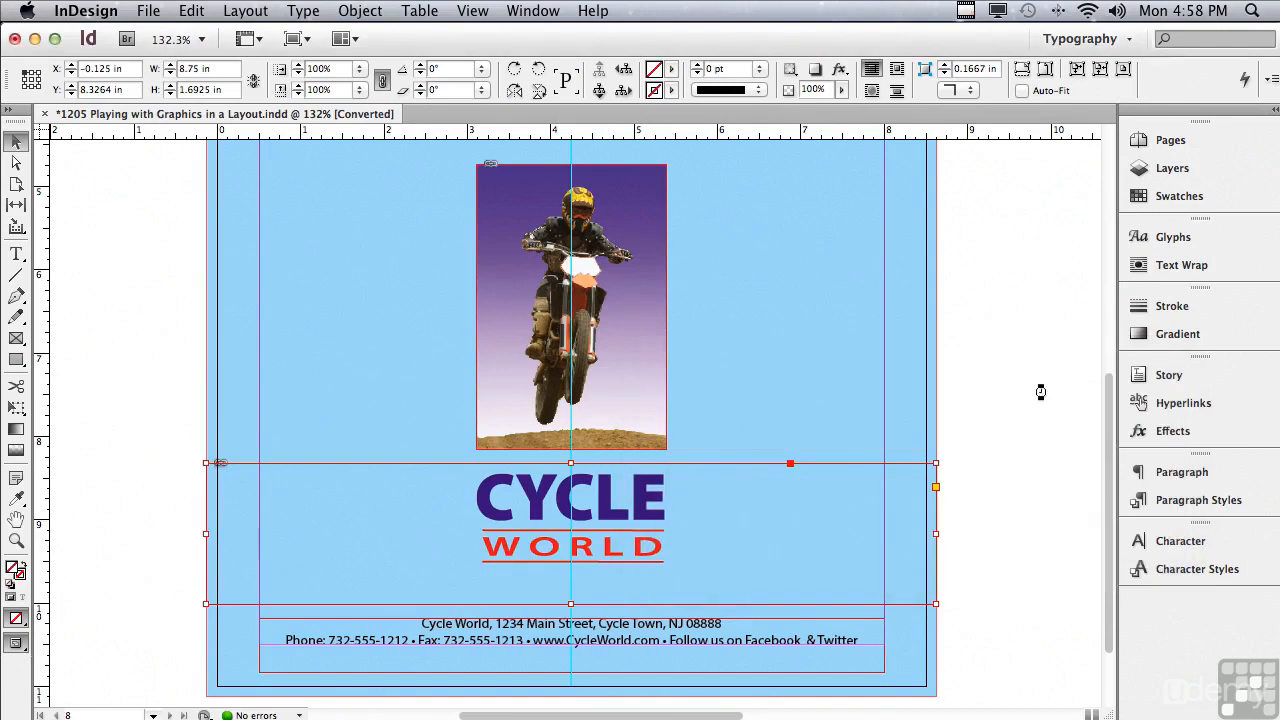
Move the Cycle World logo artwork down inside its frame to a vertical offset of about 0.49 in.
click(571, 535)
drag(573, 537, 570, 567)
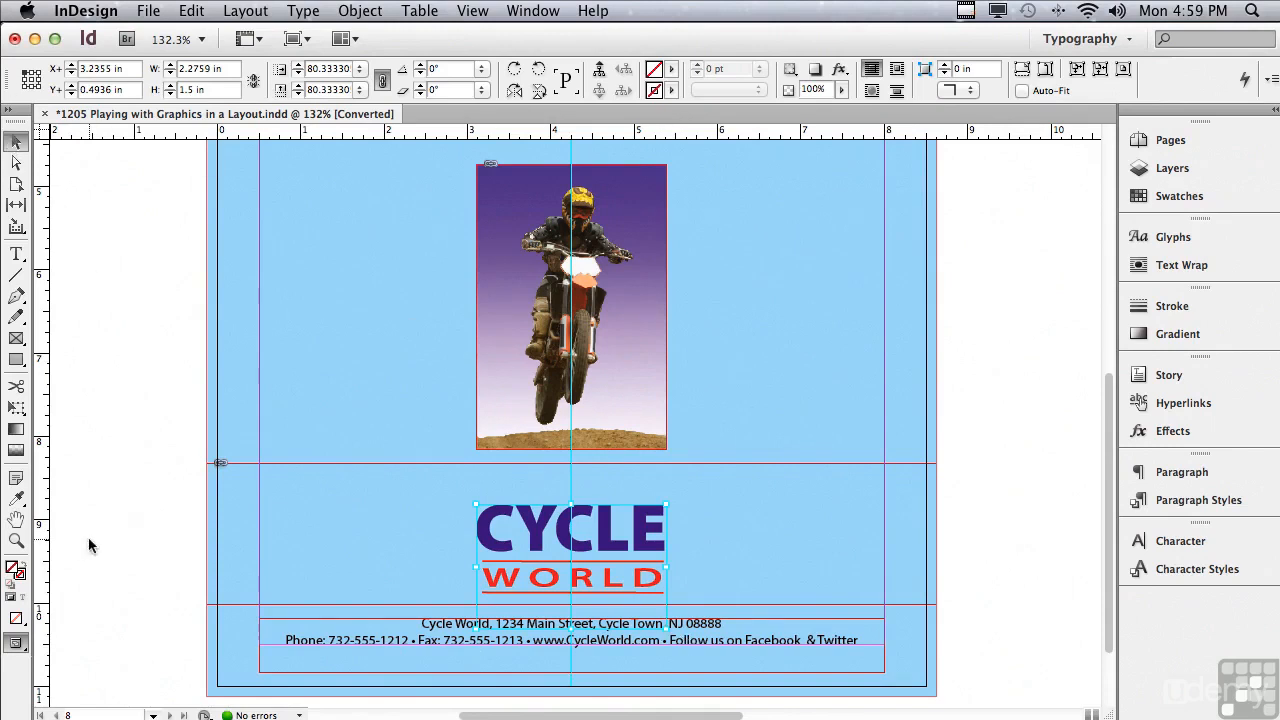
Select the Cycle World logo and the contact text at the foot of the ad together and check their layer.
drag(109, 491, 968, 662)
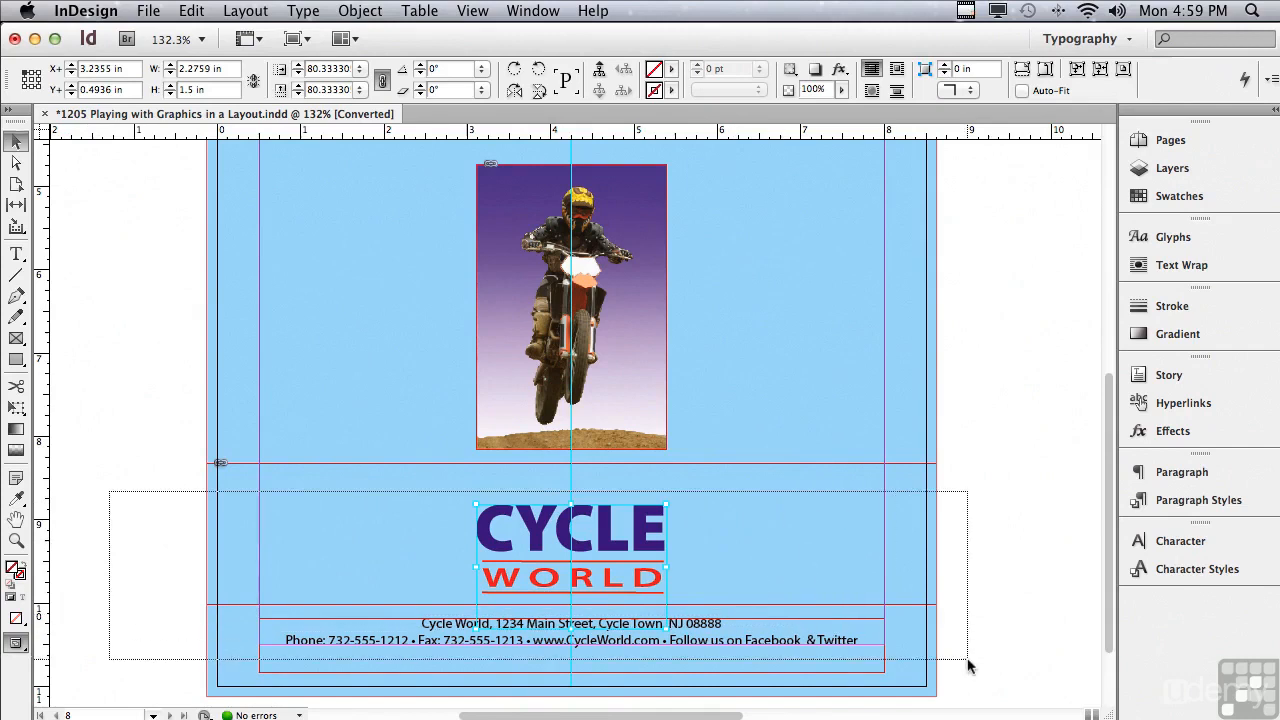
drag(968, 666, 968, 666)
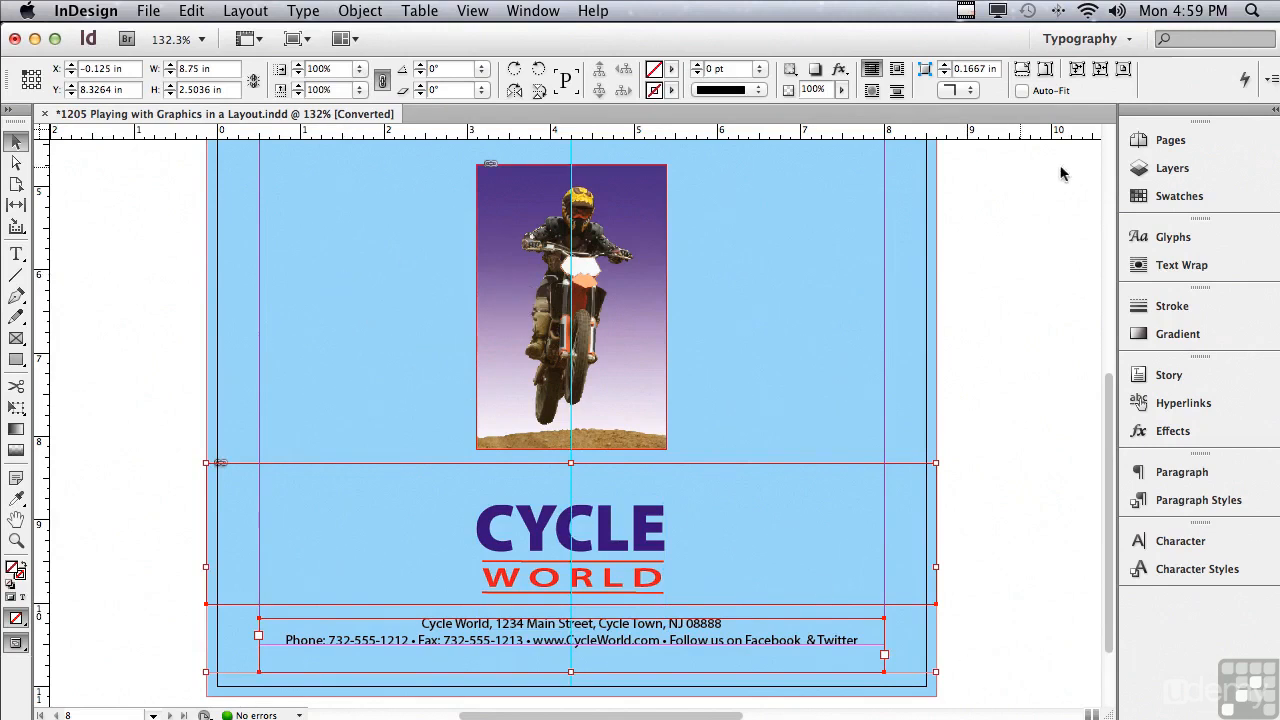
click(1174, 170)
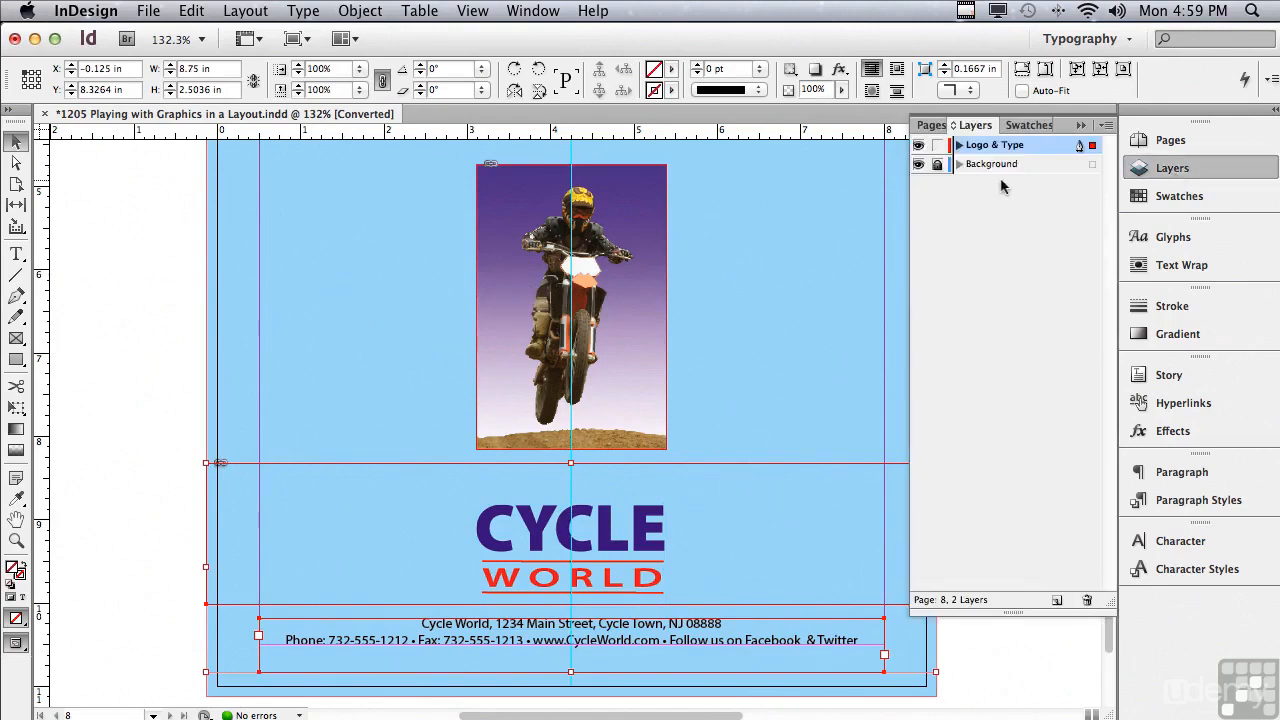
click(1083, 125)
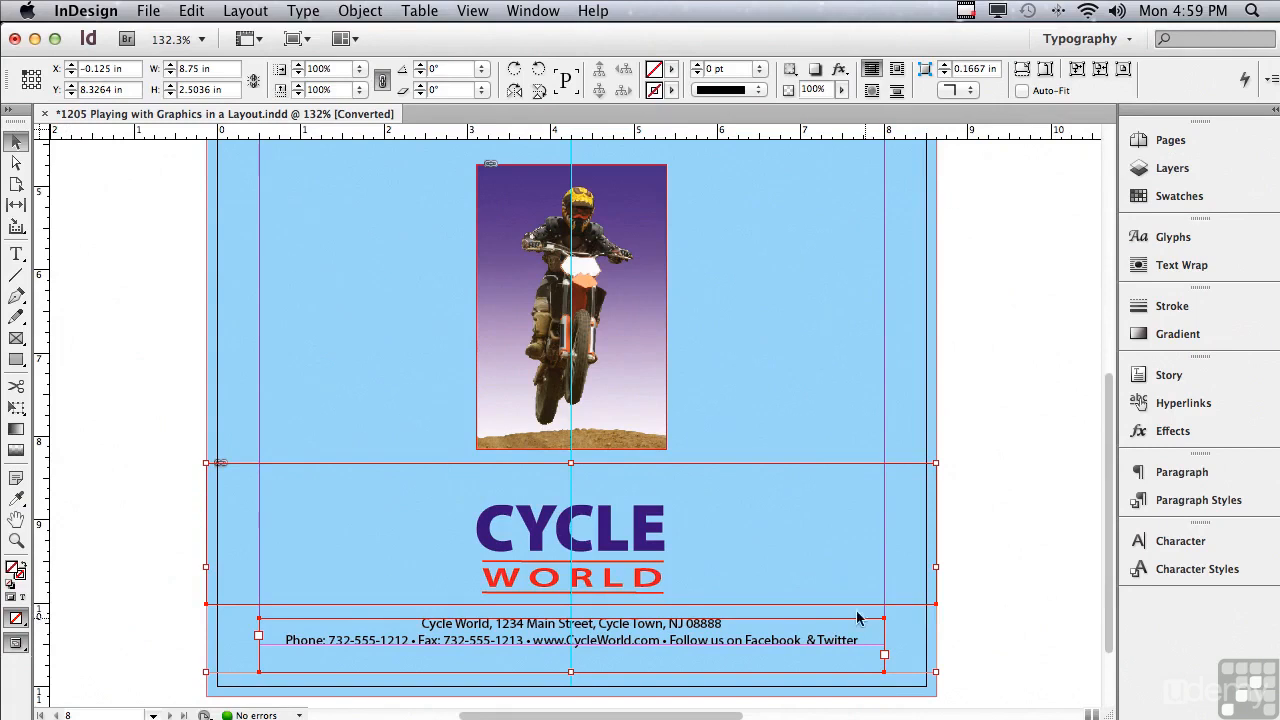
Export the selected logo and contact text to the Desktop as an InDesign Snippet named 1205 Sign Off.idms.
click(146, 11)
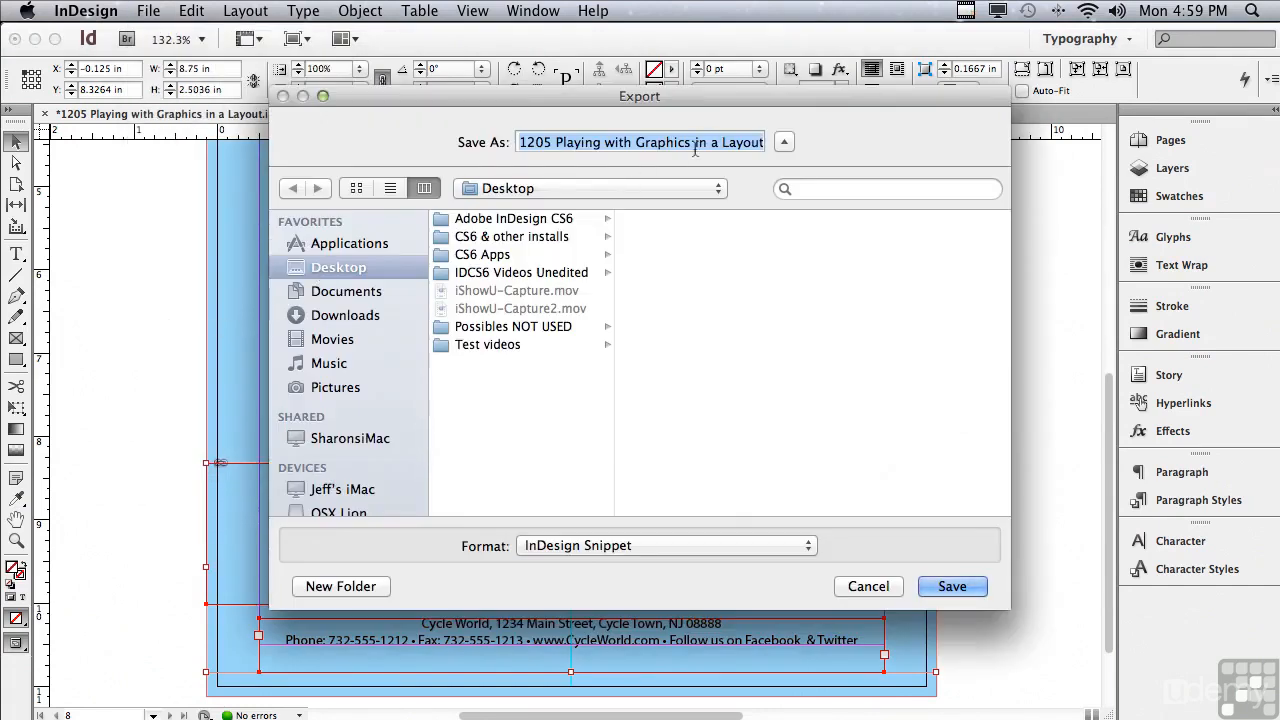
click(553, 142)
drag(553, 142, 760, 143)
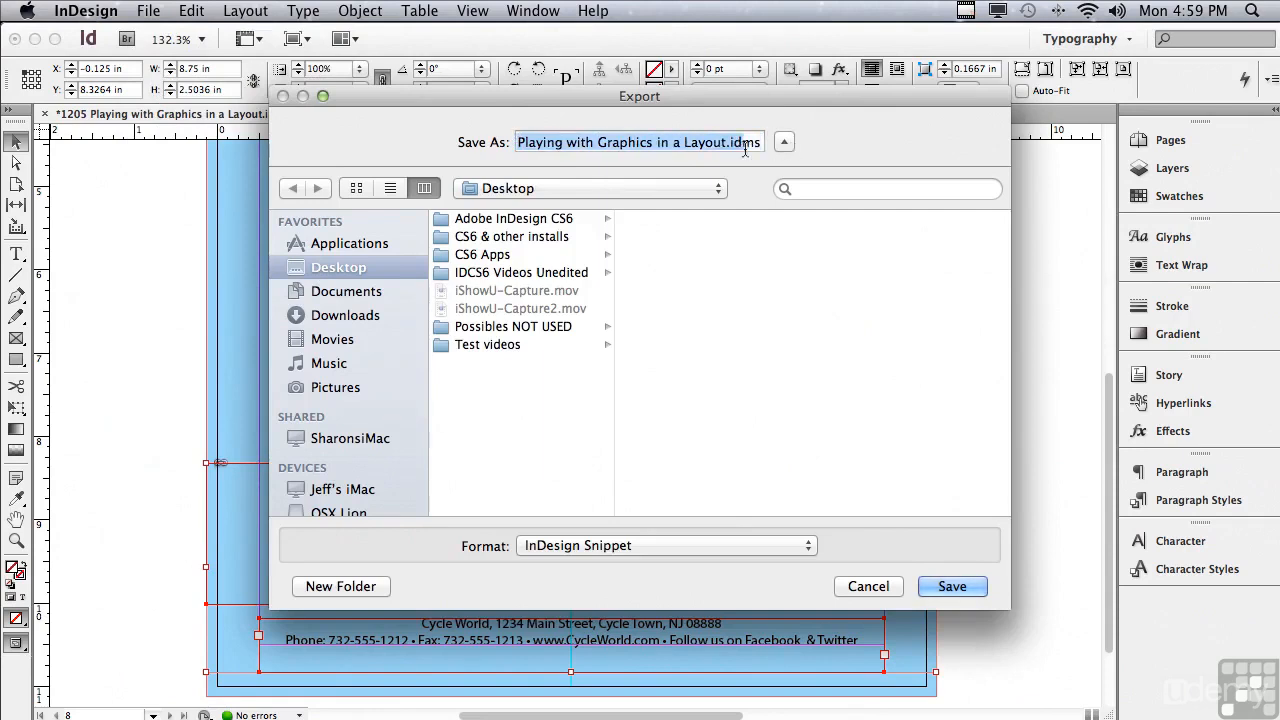
text(Sign)
text( Off)
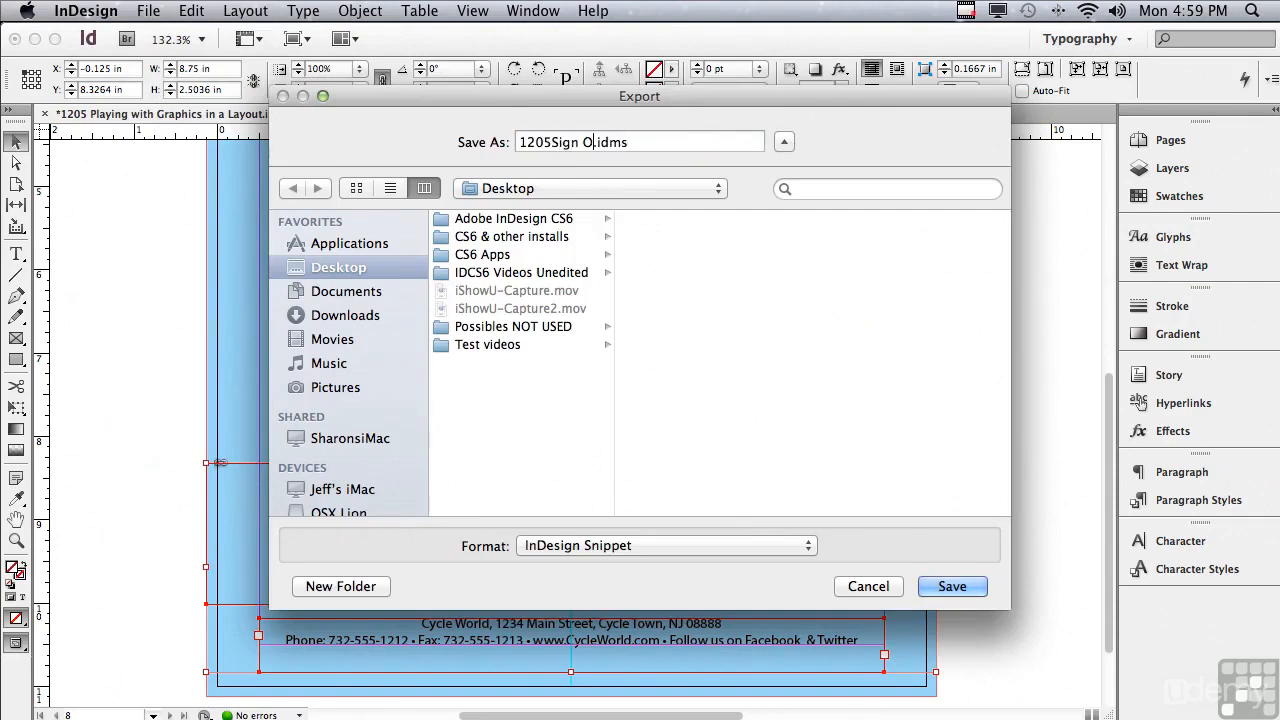
click(549, 142)
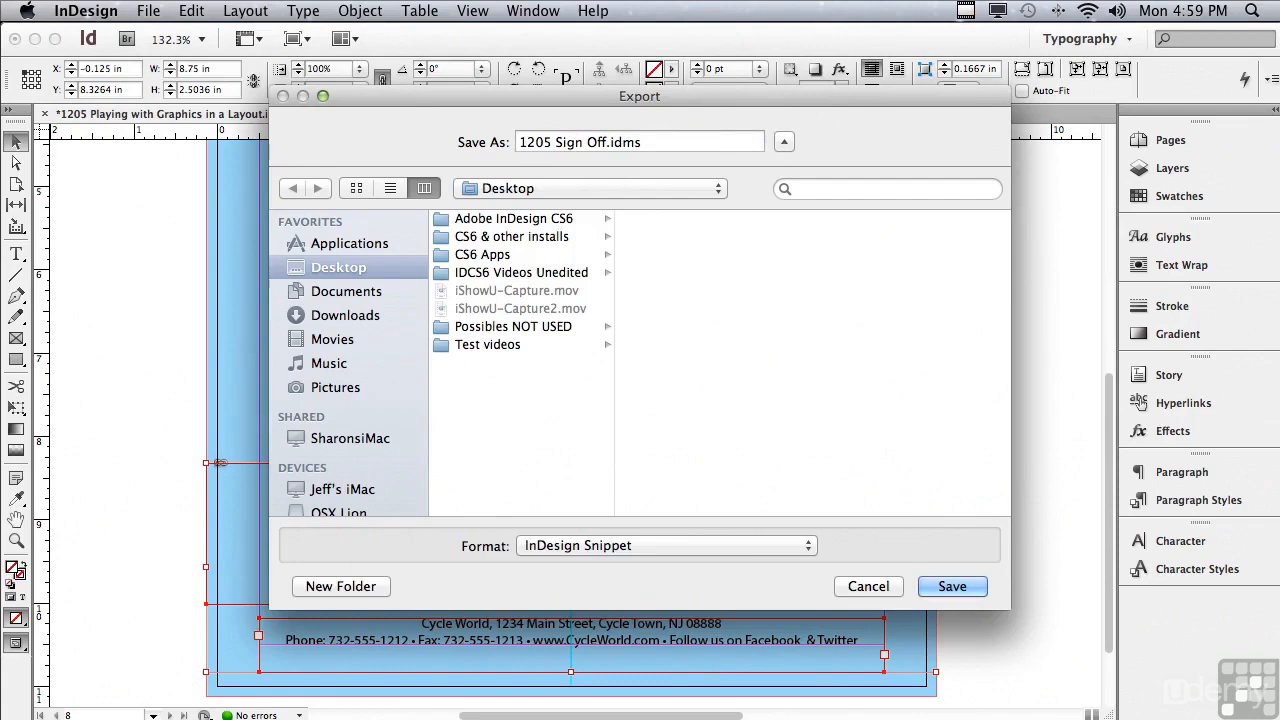
click(951, 587)
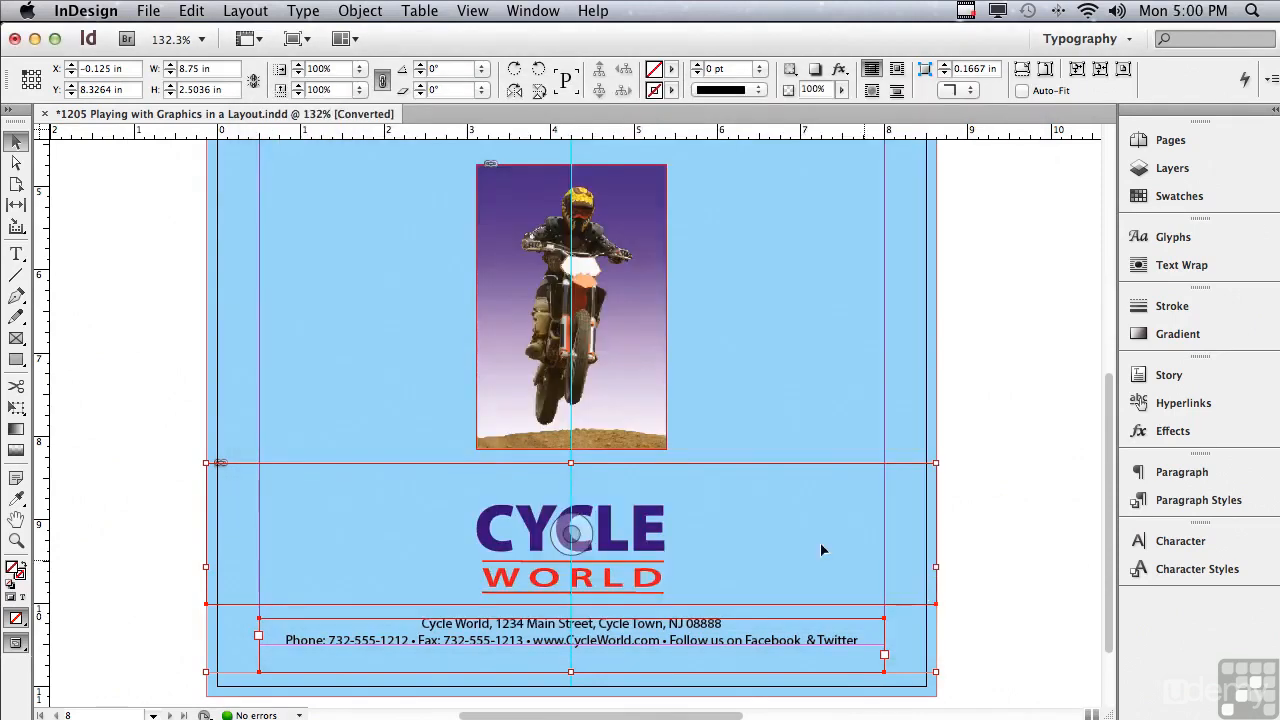
Create a new one-page Letter print document with facing pages and start page number 8.
click(140, 9)
mouse_move(142, 35)
click(405, 41)
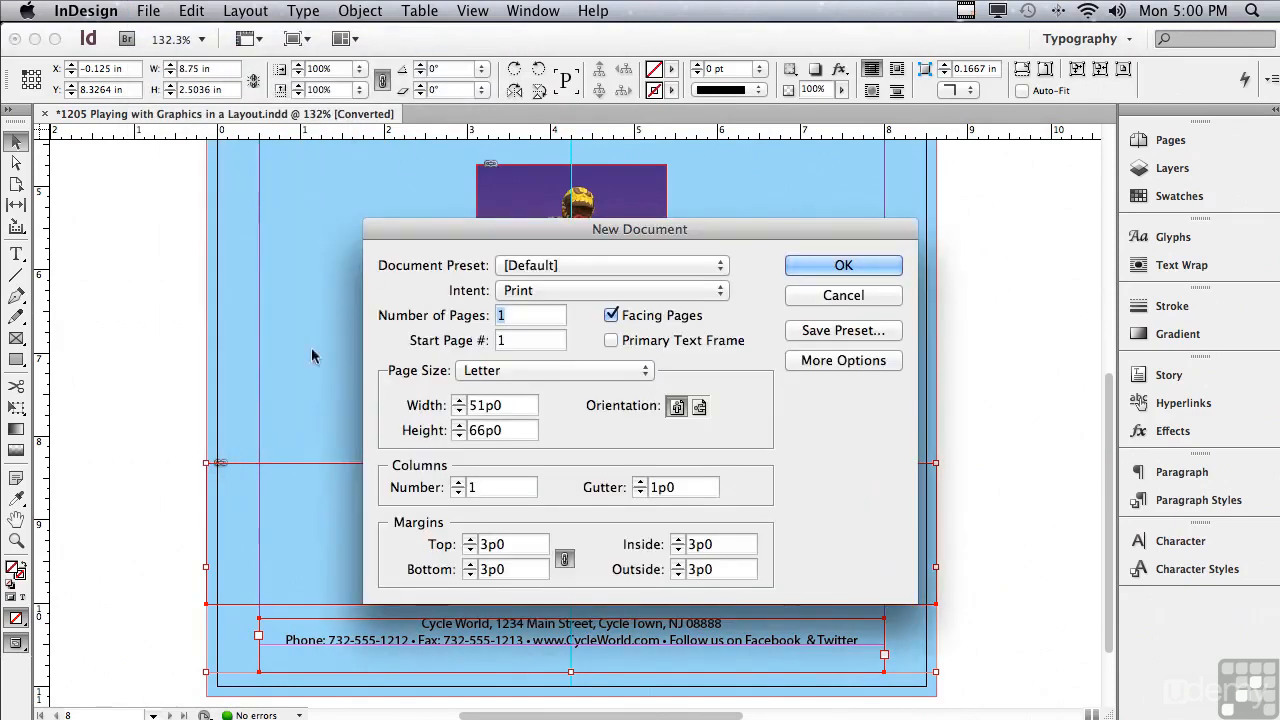
click(510, 316)
drag(510, 316, 466, 322)
double_click(503, 342)
text(8)
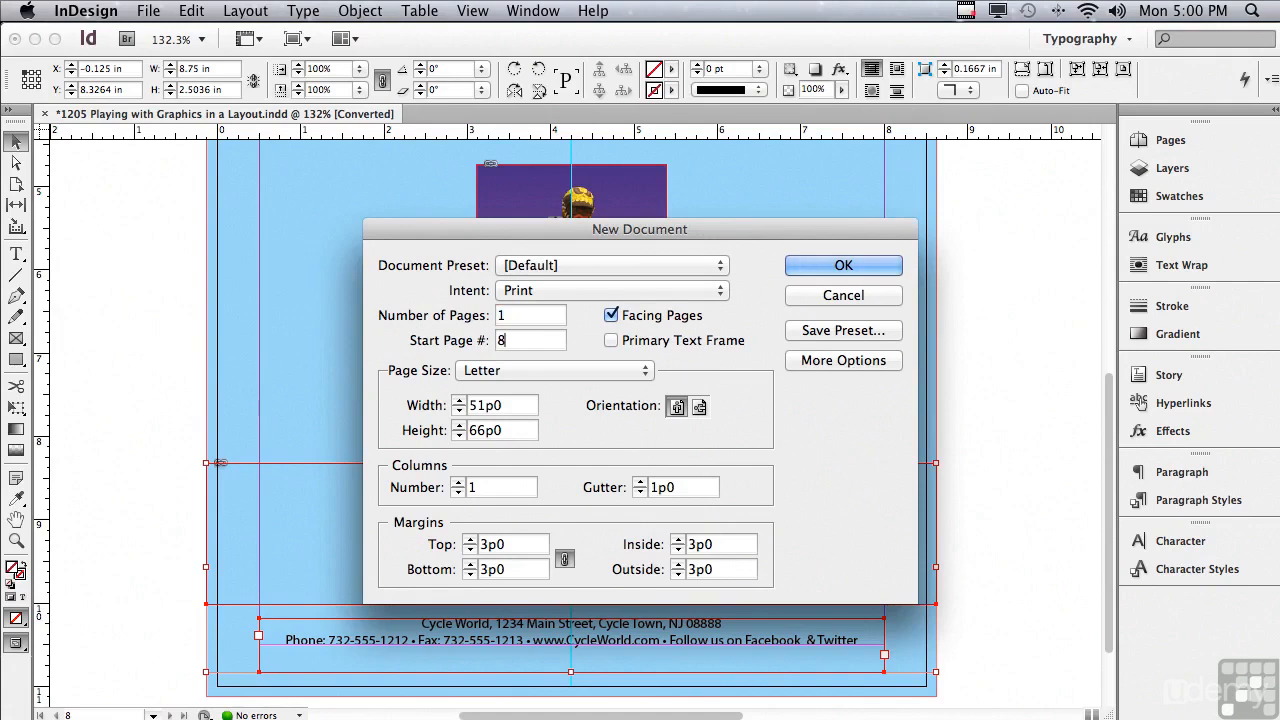
click(803, 266)
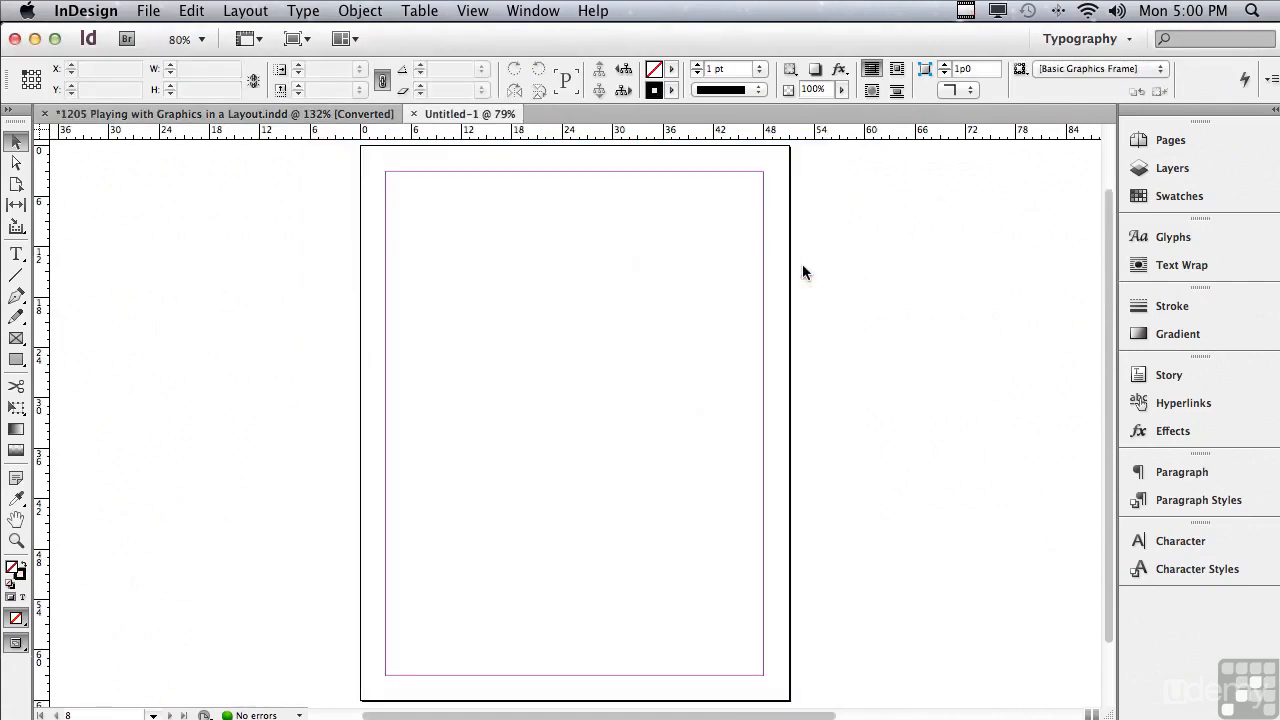
Place the snippet 1205 Sign Off.idms from the Desktop on the new page at its original layout position.
click(150, 11)
click(175, 254)
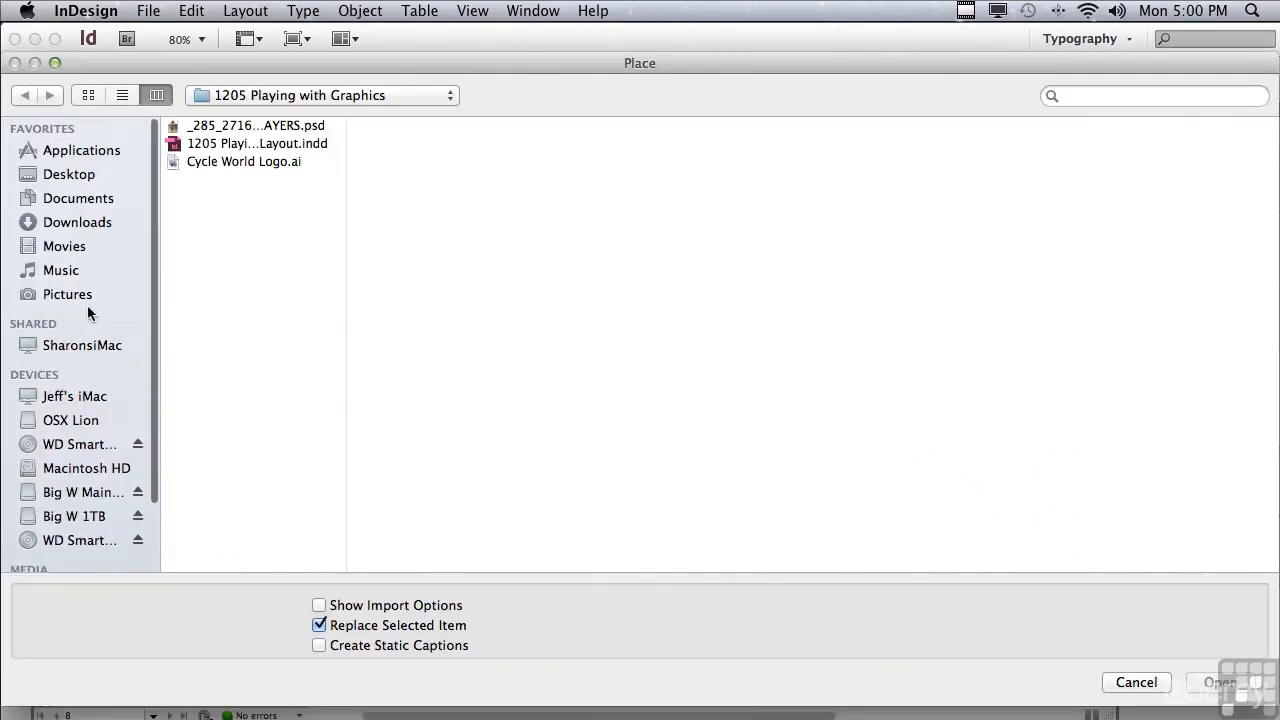
click(45, 174)
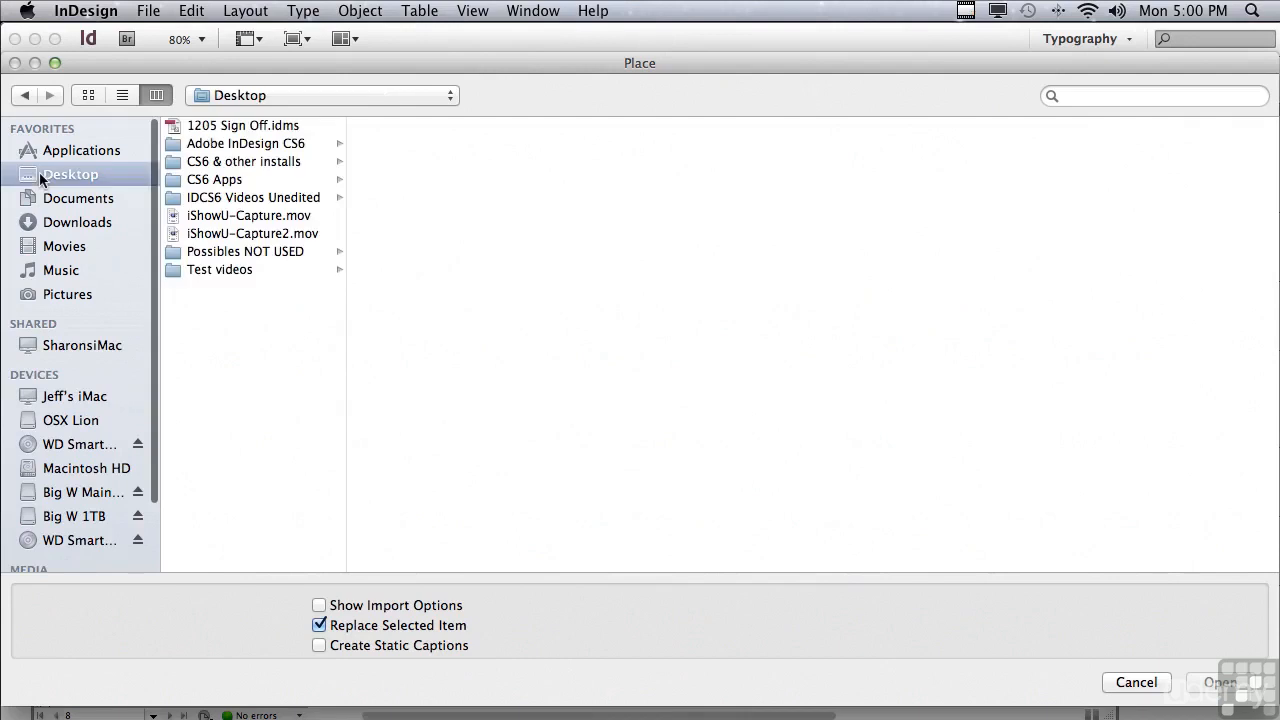
click(274, 127)
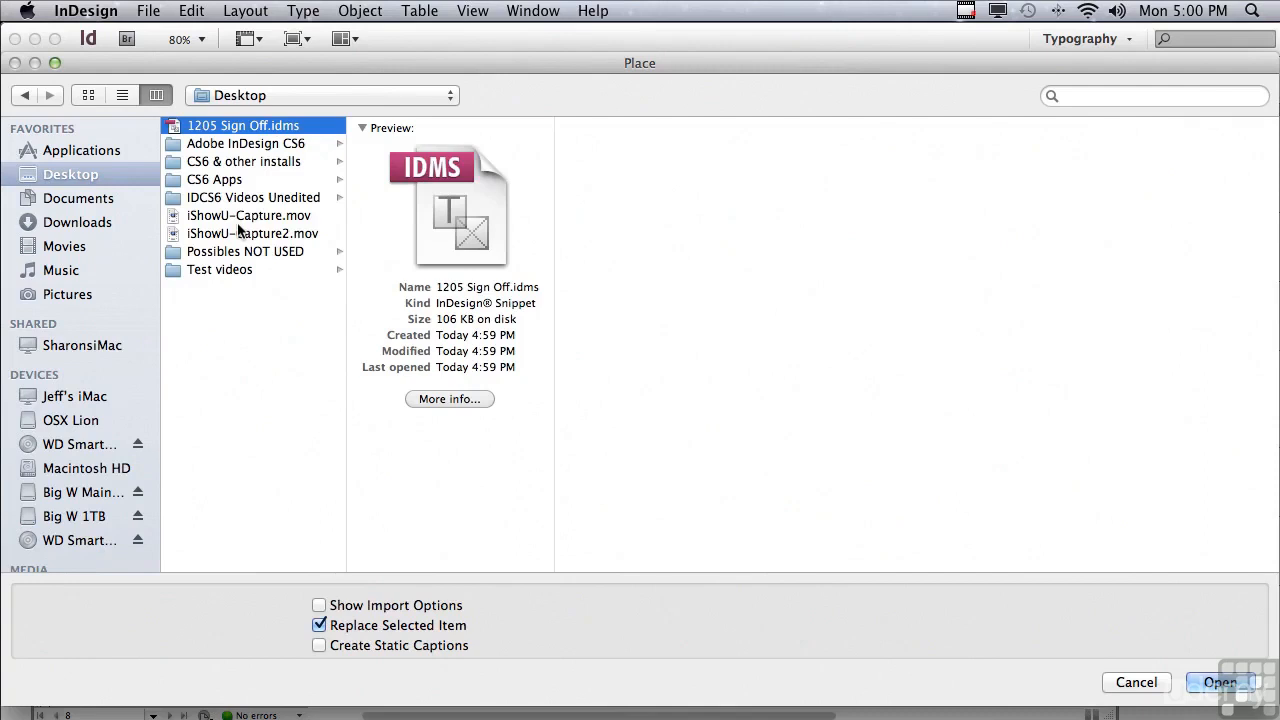
click(1218, 683)
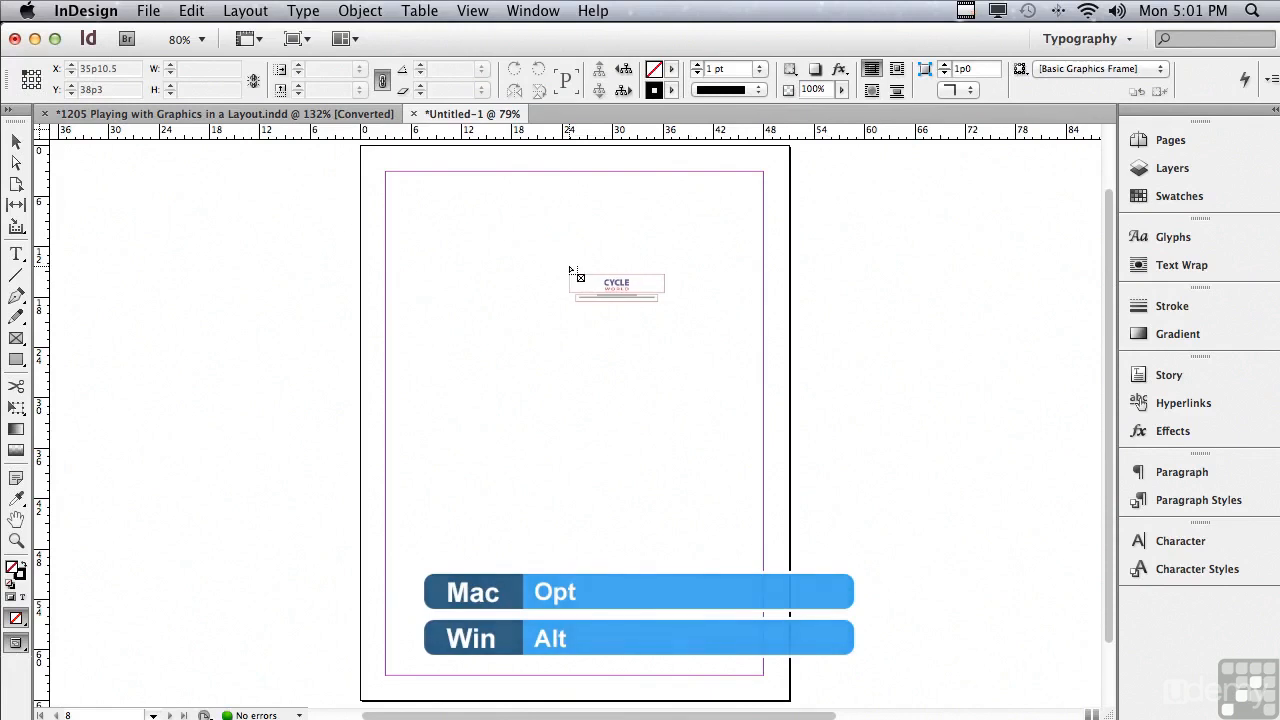
alt+click(570, 272)
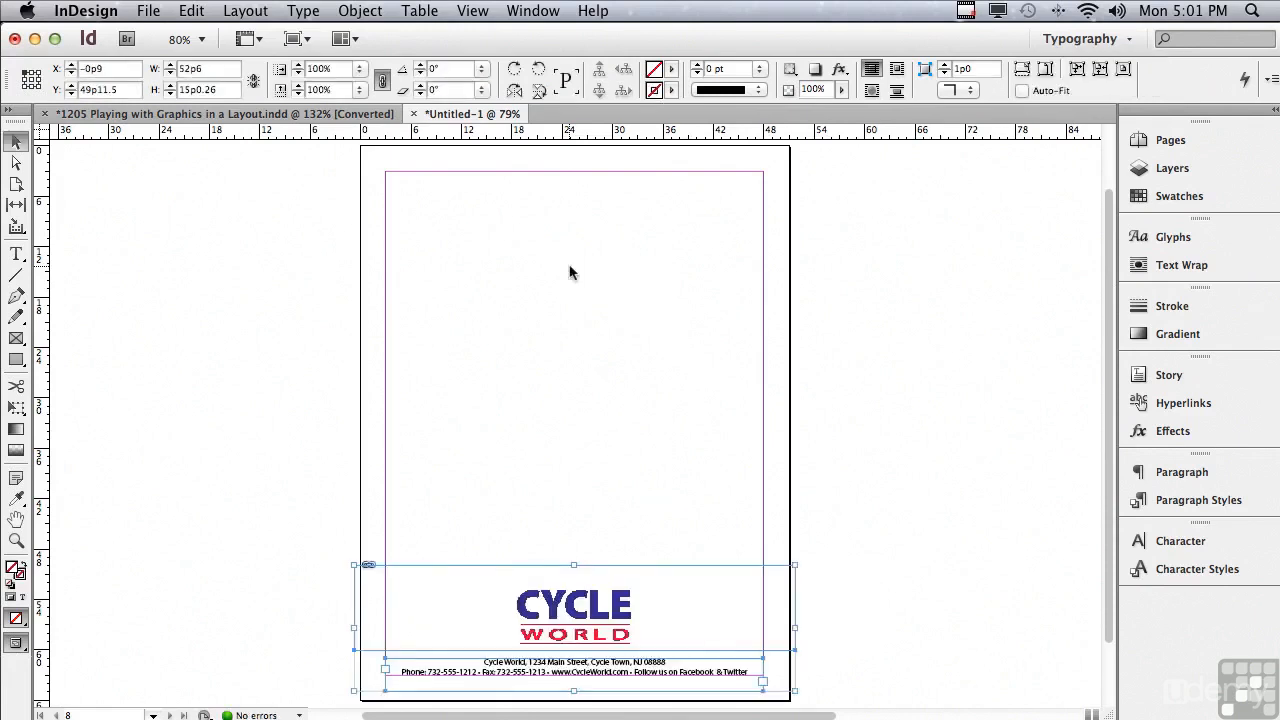